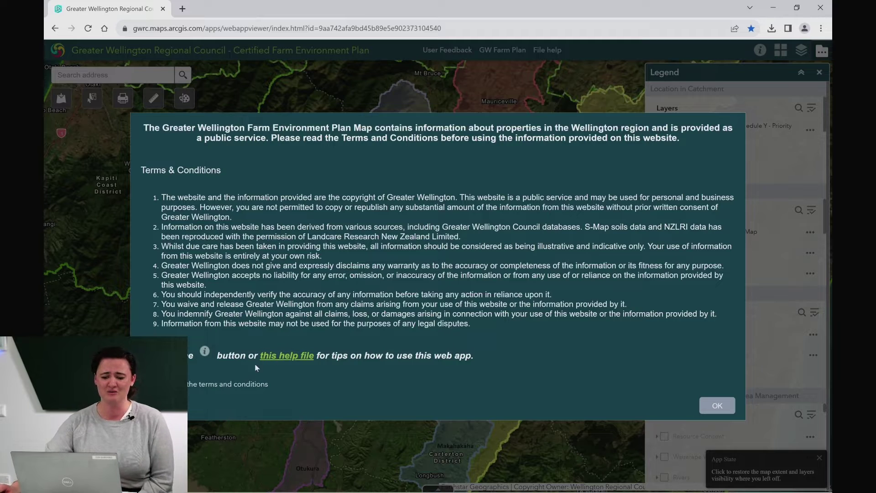
# Step: Open the 'How to use this map' help guide in a new tab, then accept the terms and conditions
pyautogui.click(295, 357)
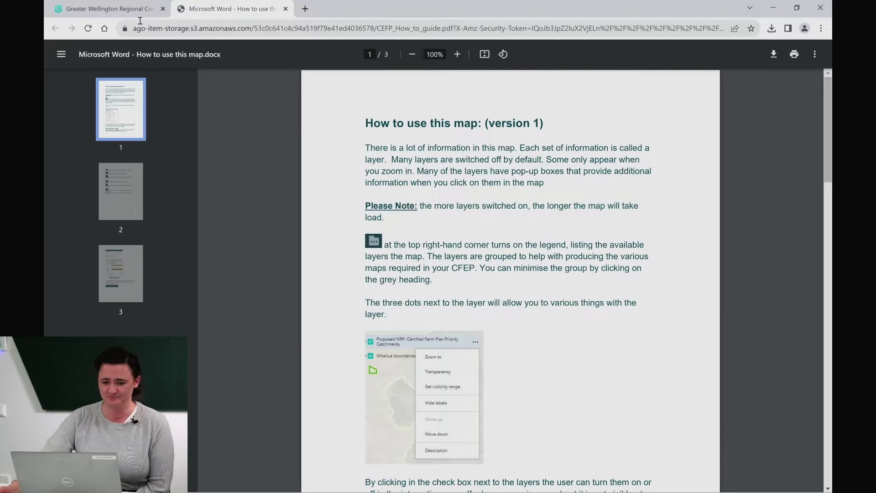
pyautogui.click(110, 9)
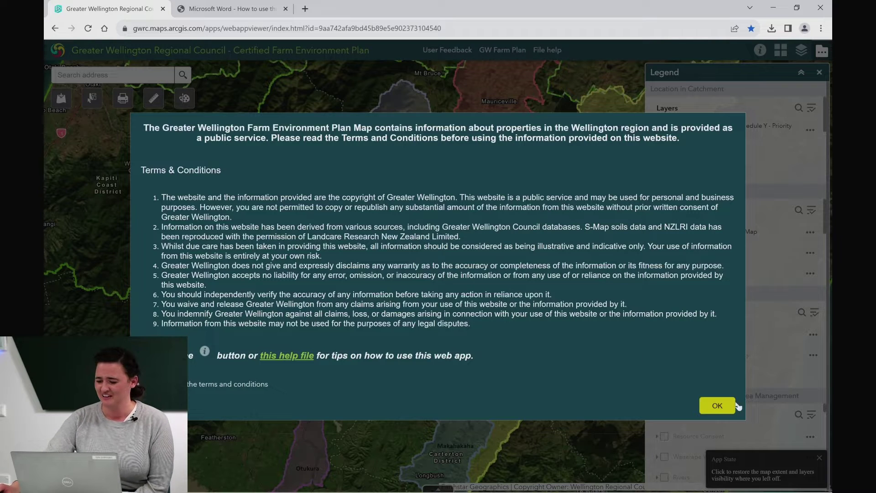
pyautogui.click(718, 405)
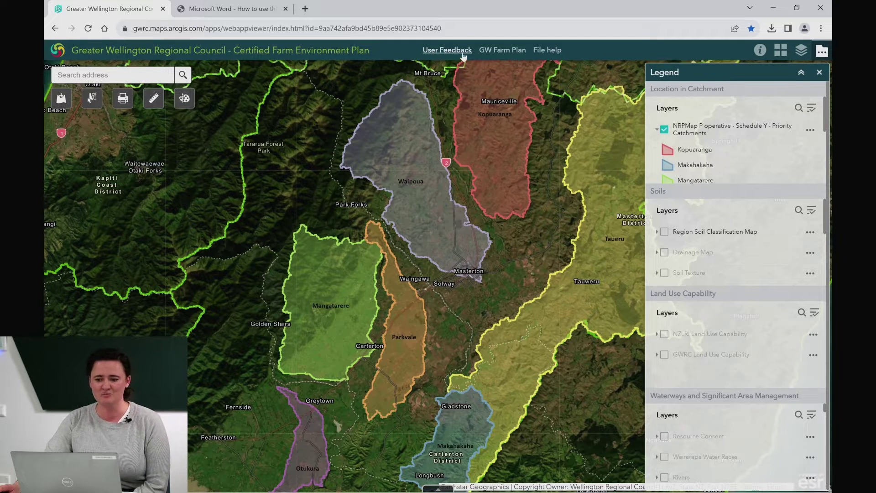
# Step: Discard an unsent User Feedback e-mail, then open the GW Farm Plan web page
pyautogui.click(446, 51)
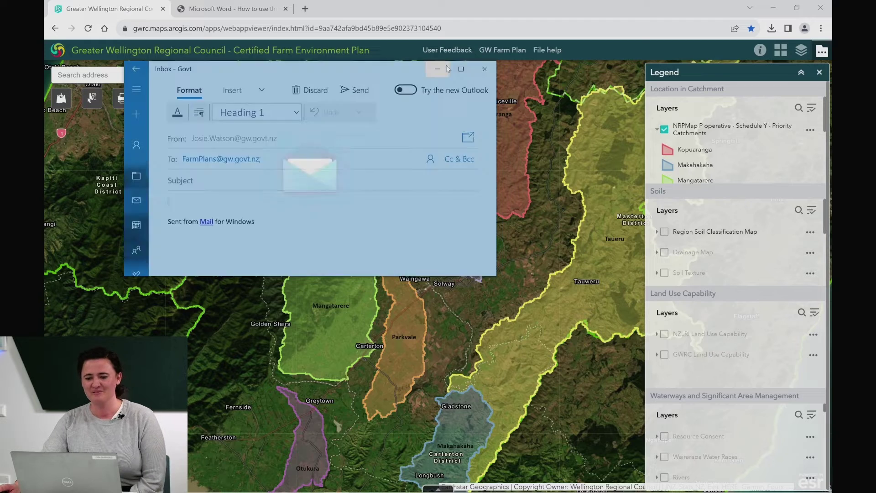
pyautogui.click(484, 70)
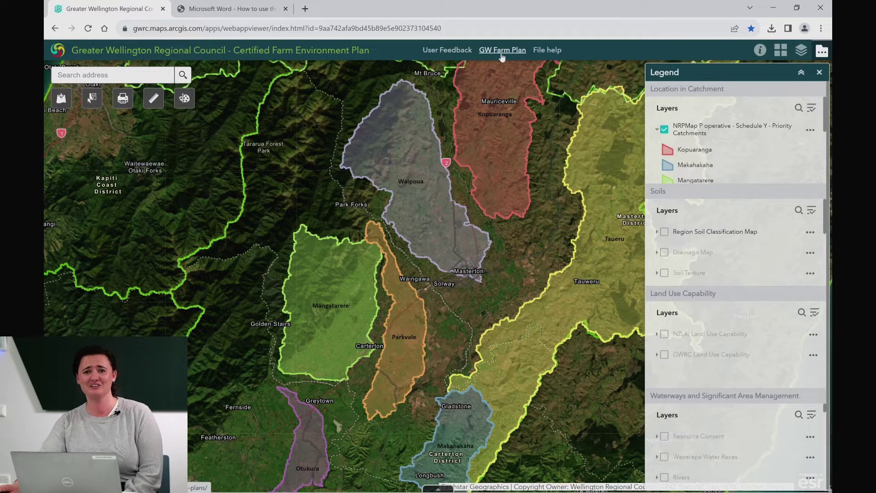
pyautogui.click(502, 51)
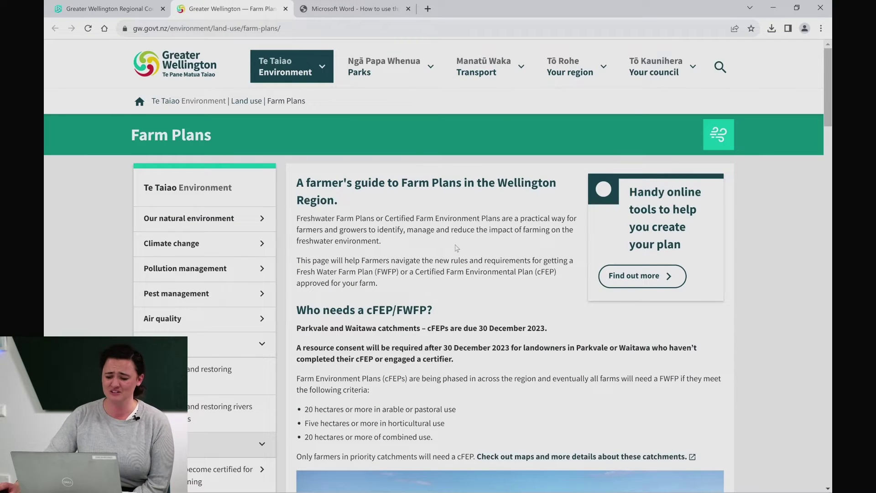
# Step: Download CFEP-Template-25May2023.docx from the Farm Plans page, preview it in Word, then close it
pyautogui.scroll(-2, 456, 248)
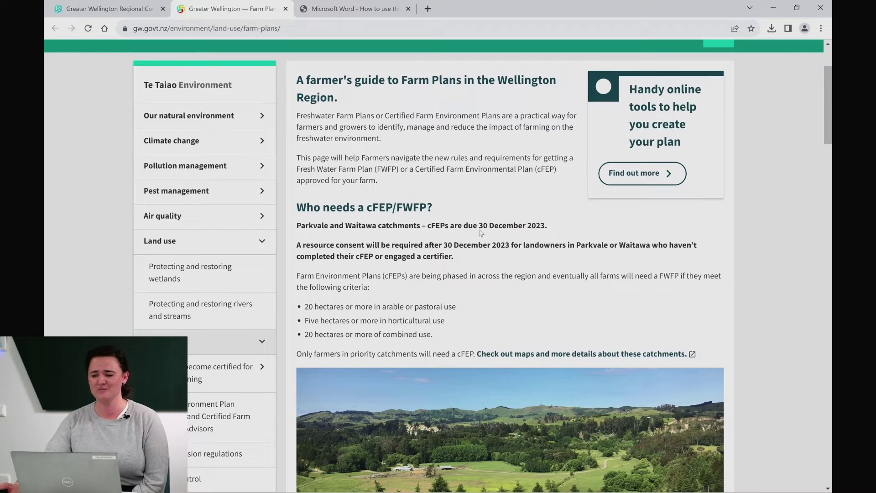
pyautogui.click(609, 175)
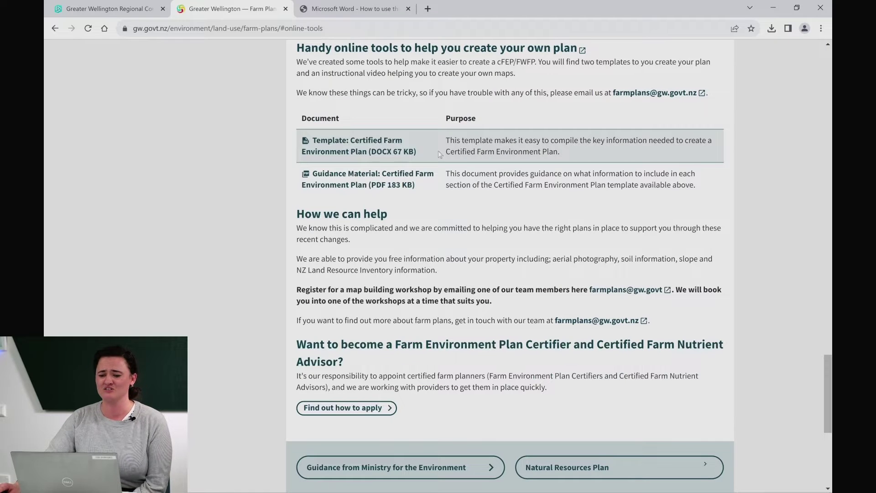
pyautogui.click(371, 150)
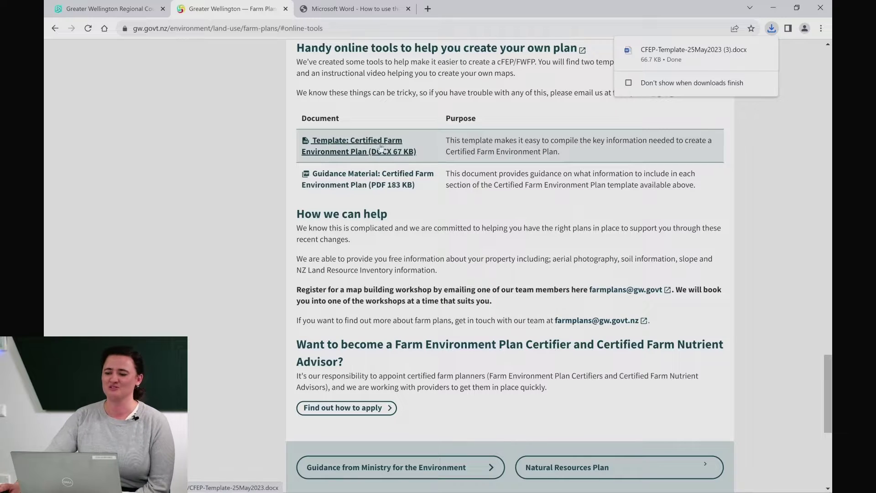
pyautogui.click(689, 54)
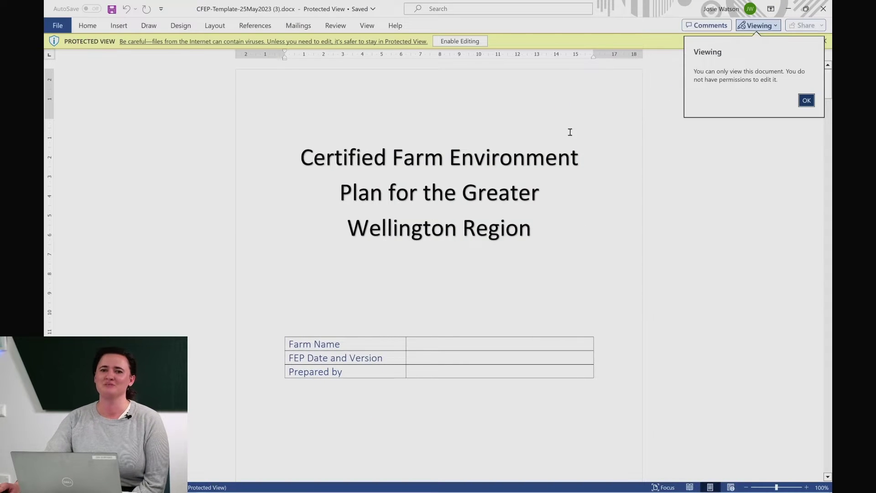
pyautogui.click(806, 101)
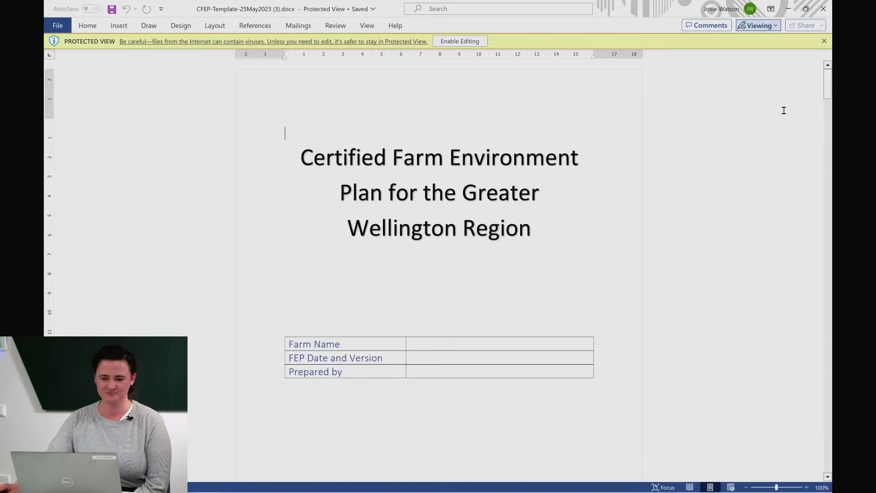
pyautogui.click(823, 9)
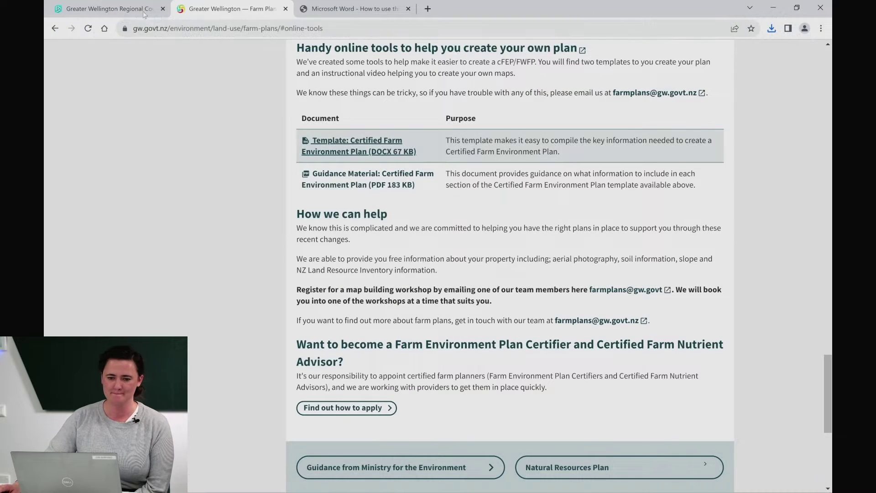
pyautogui.click(142, 12)
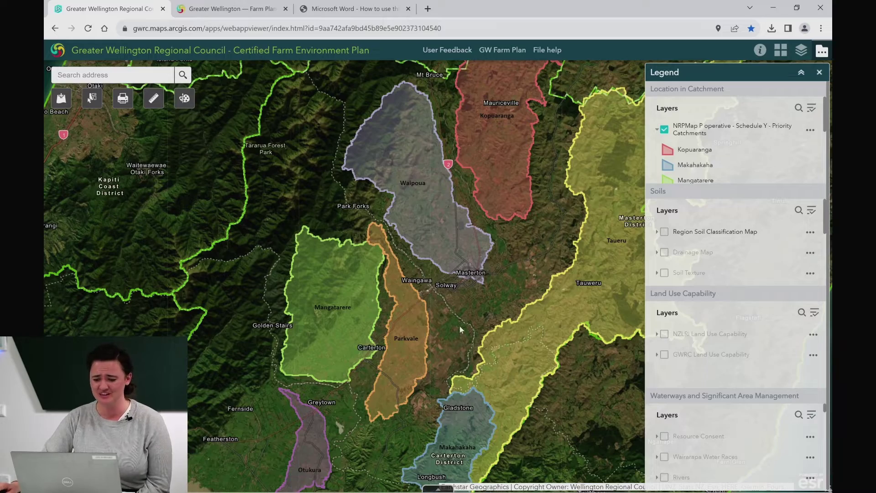
pyautogui.moveTo(456, 294); pyautogui.dragTo(382, 251)
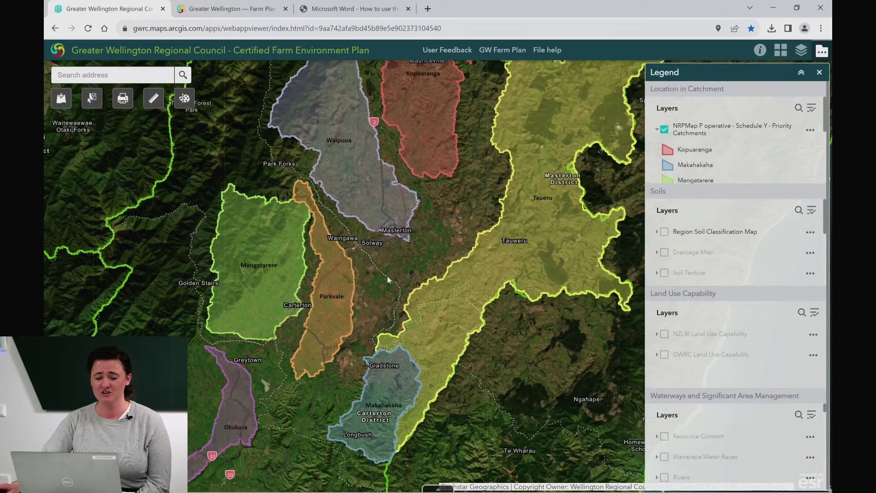
pyautogui.scroll(2, 365, 250)
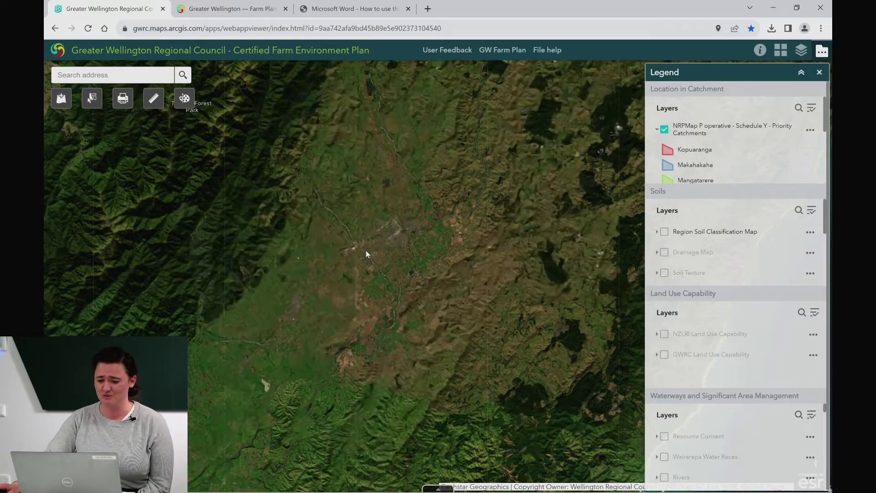
pyautogui.scroll(-2, 365, 251)
pyautogui.scroll(2, 365, 251)
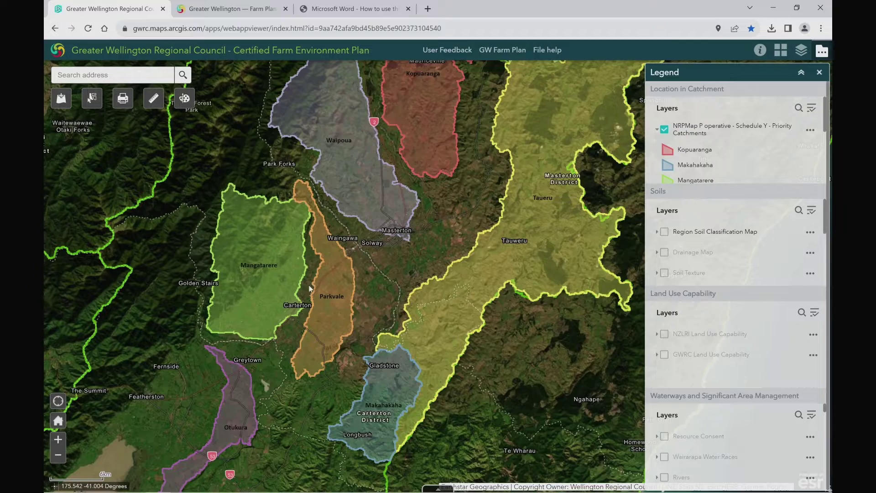
pyautogui.click(61, 440)
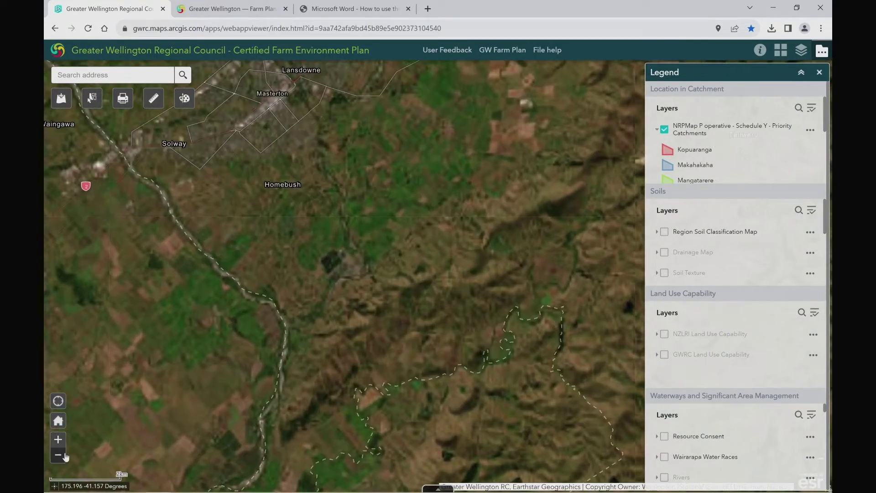
pyautogui.click(66, 455)
pyautogui.click(66, 456)
pyautogui.click(66, 456)
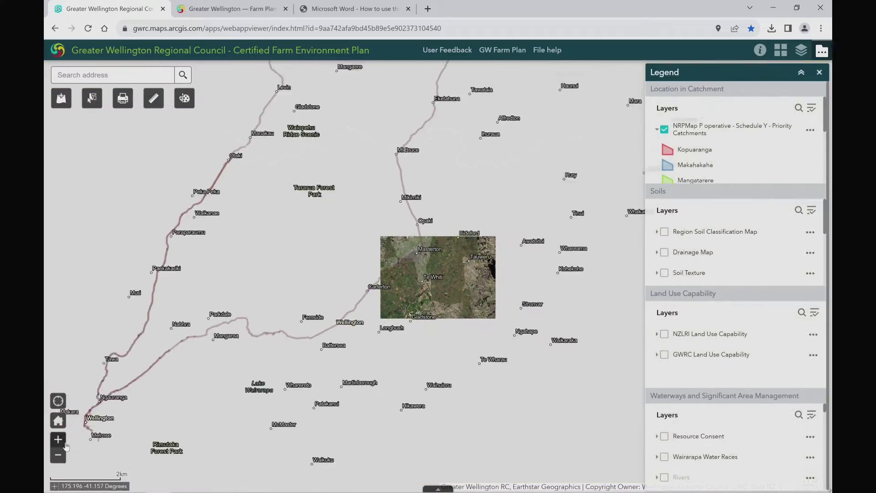
pyautogui.click(59, 421)
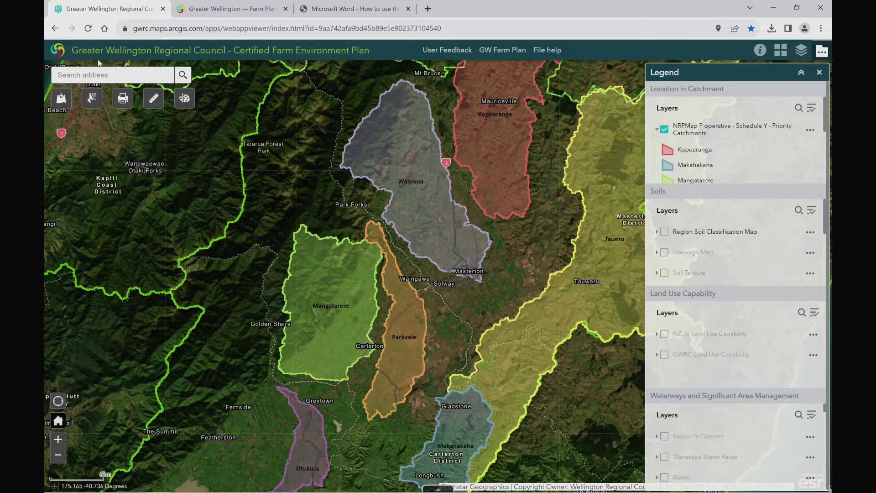
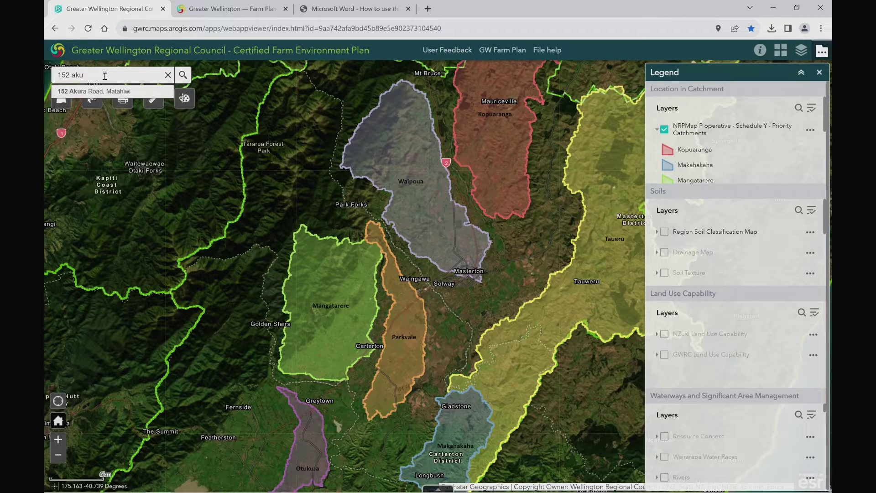
# Step: Search for the farm's street address near Akura, then close the result popup and clear the search
pyautogui.press('Return')
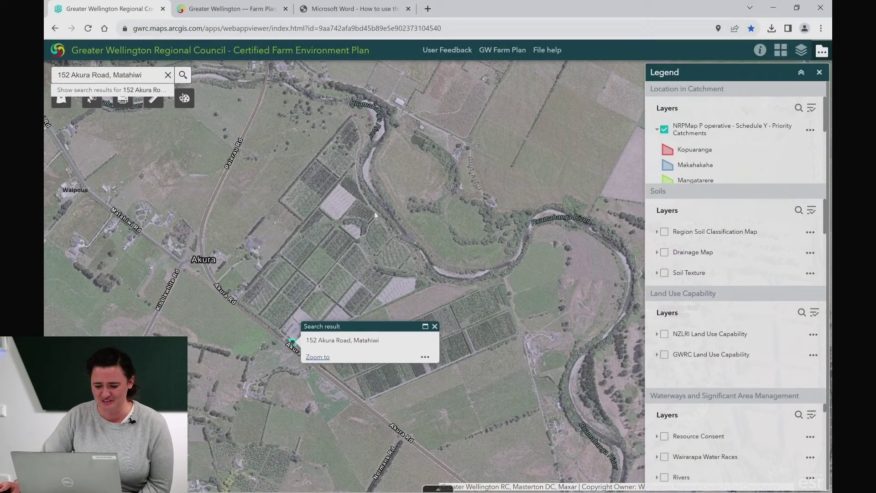
pyautogui.click(435, 327)
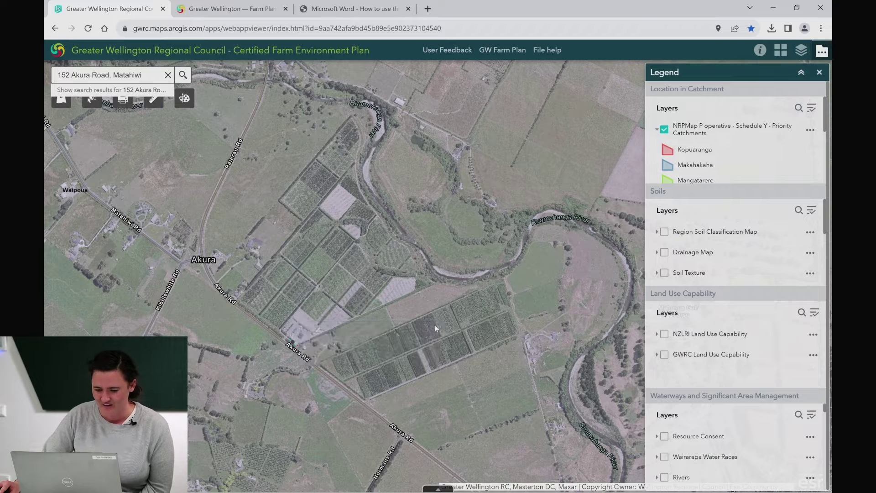
pyautogui.click(168, 76)
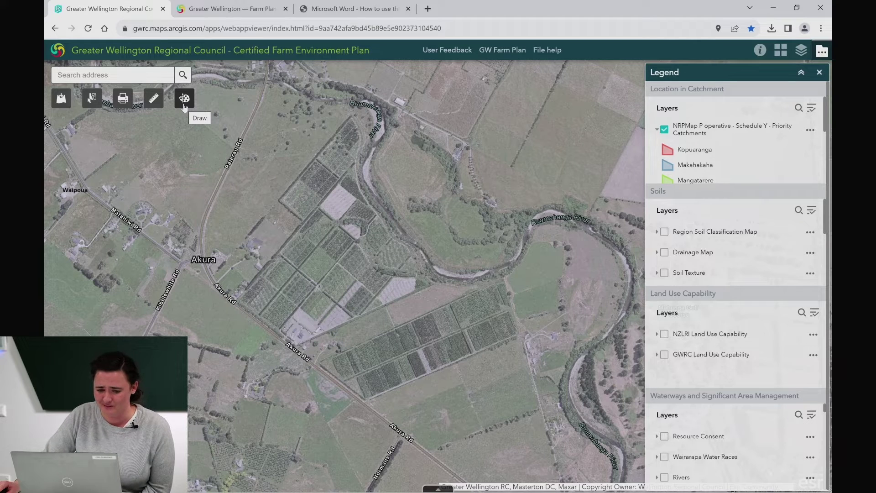
# Step: Choose polygon drawing with a red outline-only style at width 3
pyautogui.click(185, 99)
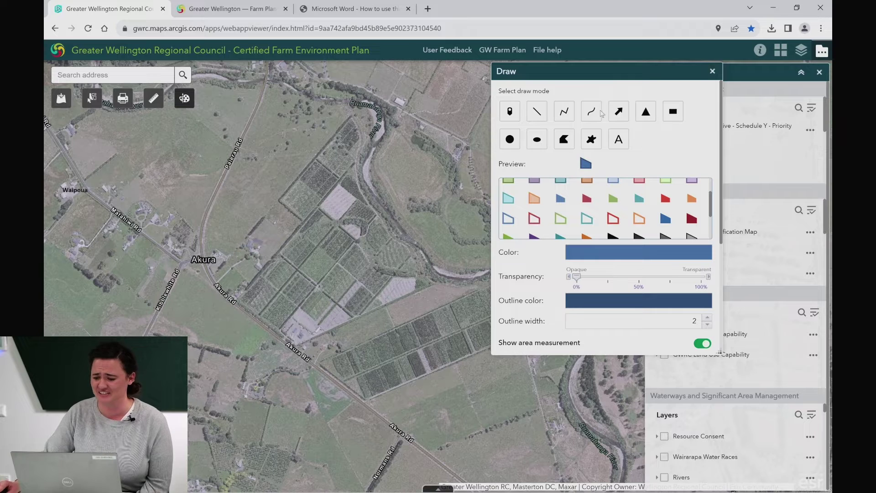
pyautogui.click(570, 145)
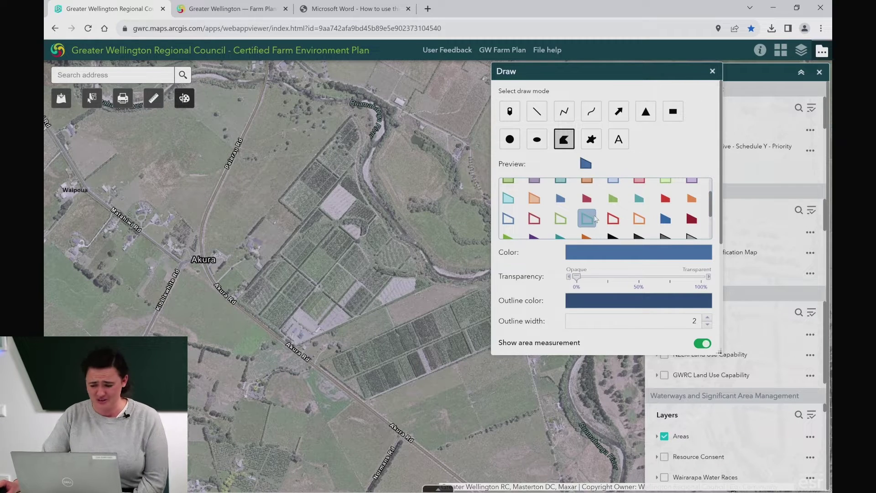
pyautogui.click(614, 221)
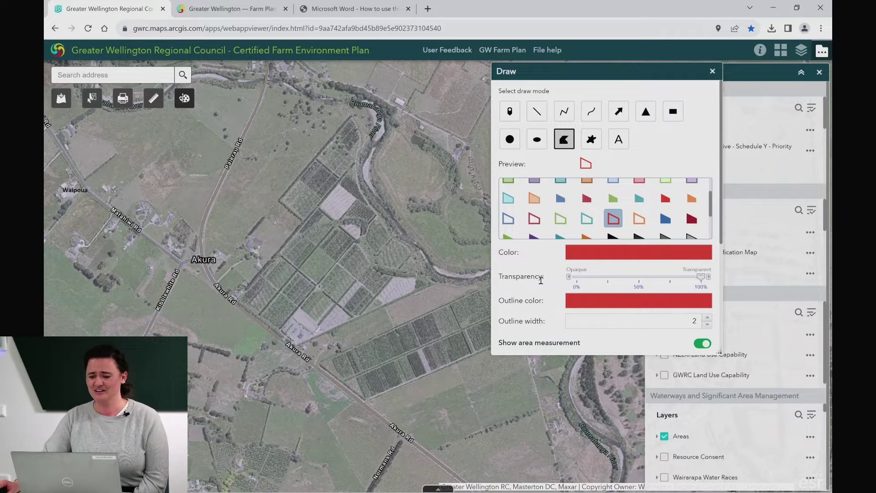
pyautogui.scroll(-1, 528, 277)
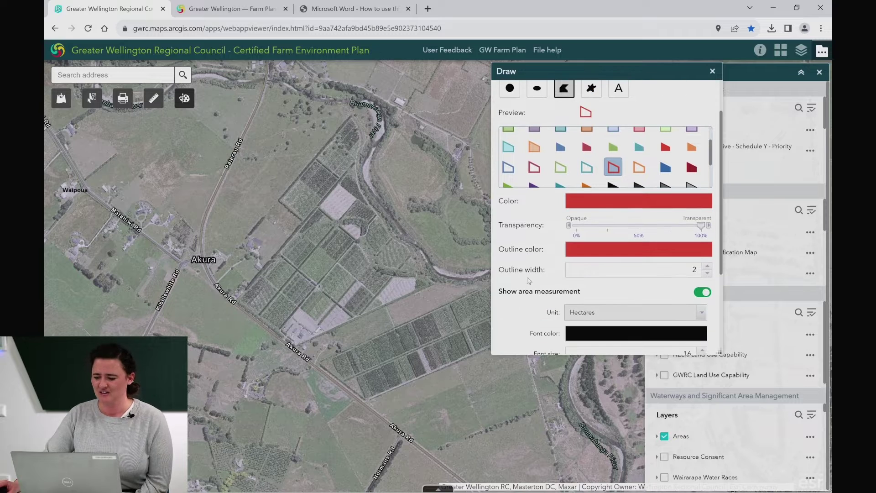
pyautogui.click(708, 266)
pyautogui.scroll(-2, 502, 264)
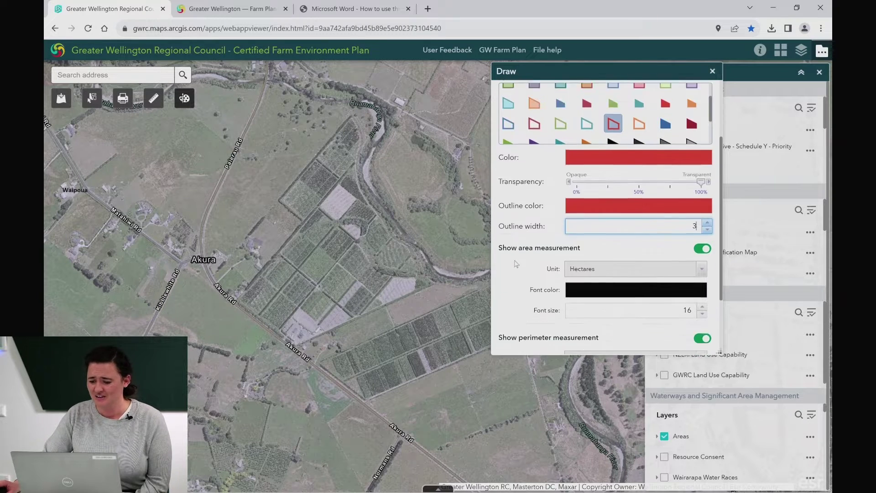
# Step: Measure the area in Hectares with perimeter measurement off, and move the settings panel aside
pyautogui.click(702, 211)
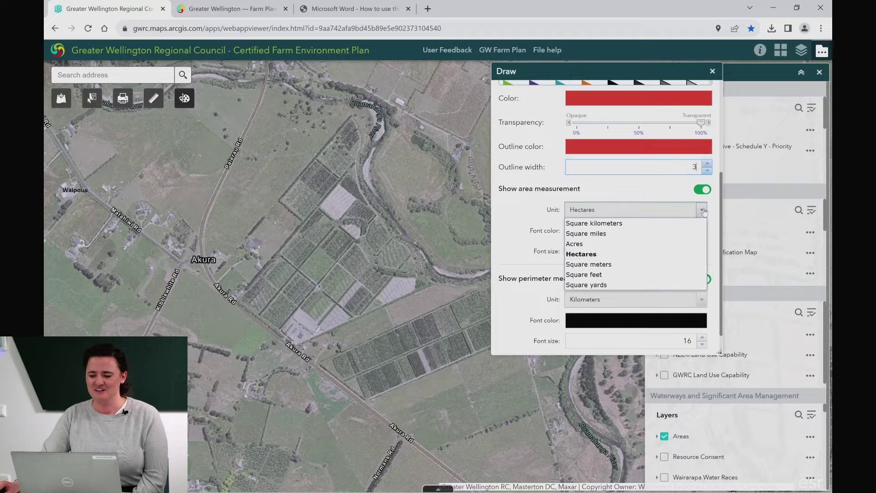
pyautogui.click(689, 254)
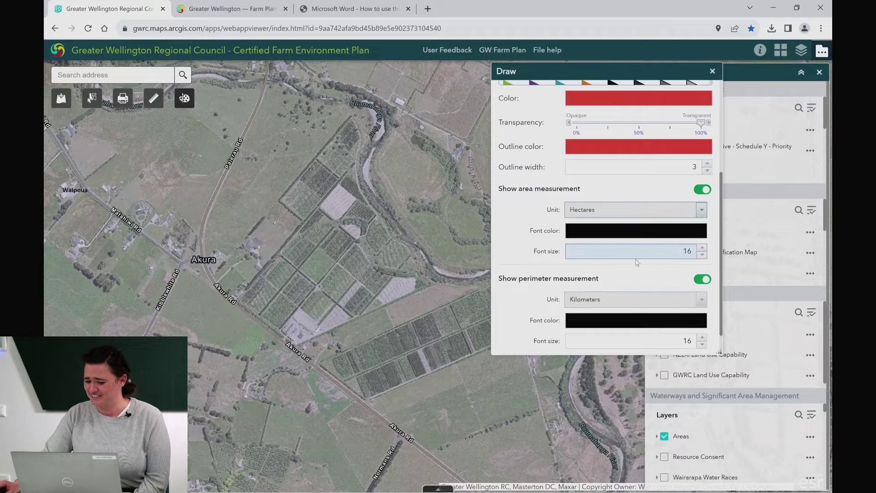
pyautogui.scroll(-1, 543, 248)
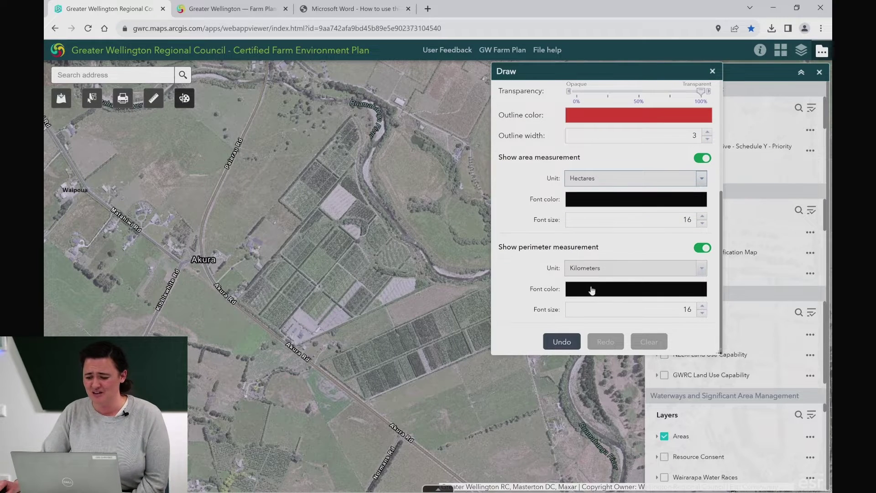
pyautogui.click(705, 249)
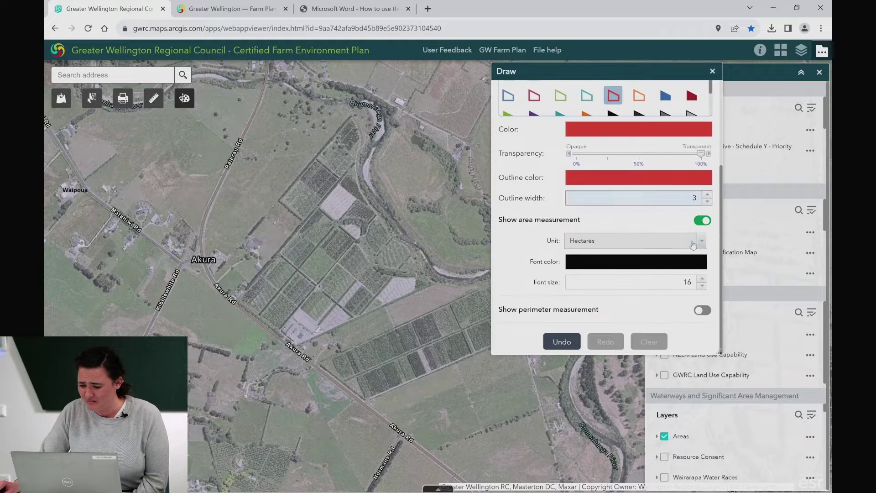
pyautogui.click(694, 265)
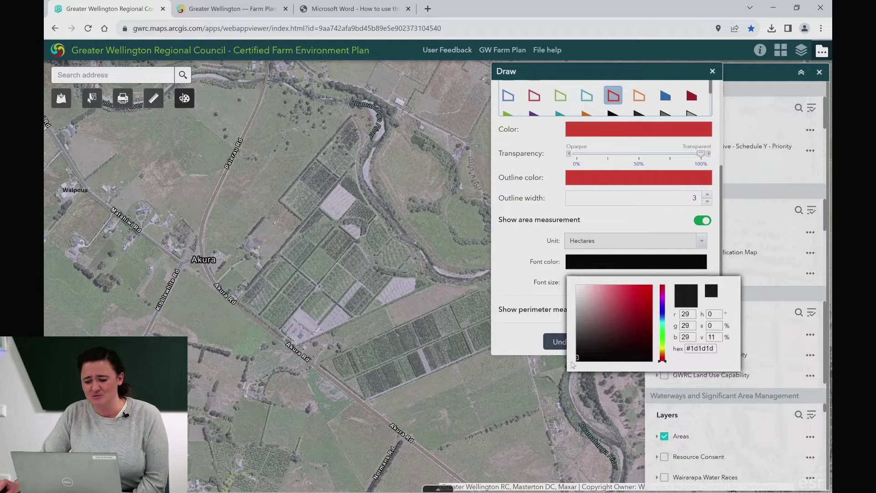
pyautogui.click(573, 387)
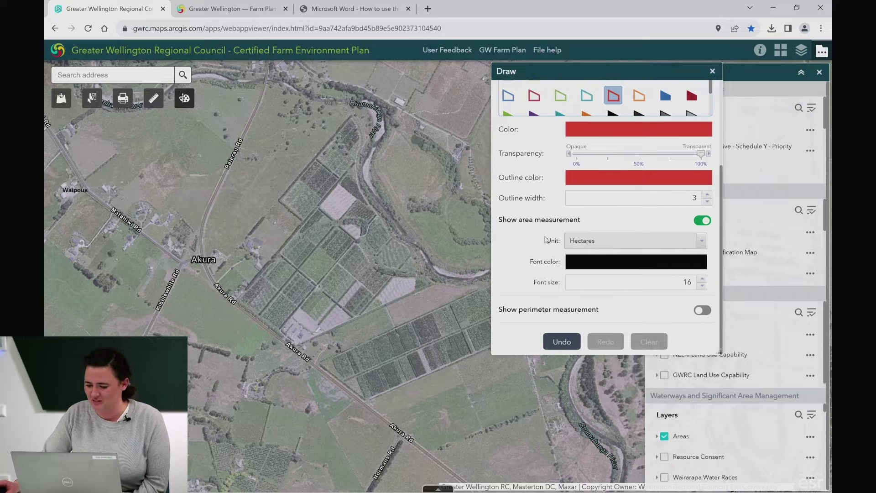
pyautogui.moveTo(559, 72); pyautogui.dragTo(614, 69)
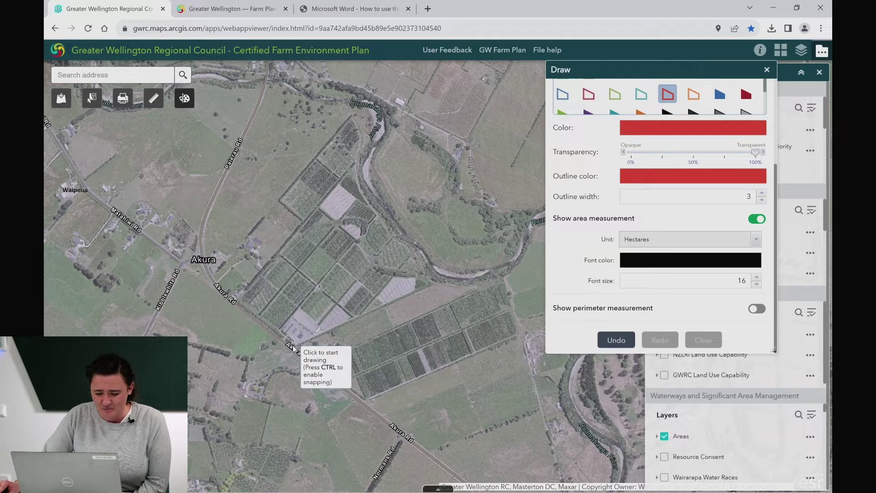
# Step: Trace the farm boundary from Akura Rd north to the river and down its bank
pyautogui.click(289, 343)
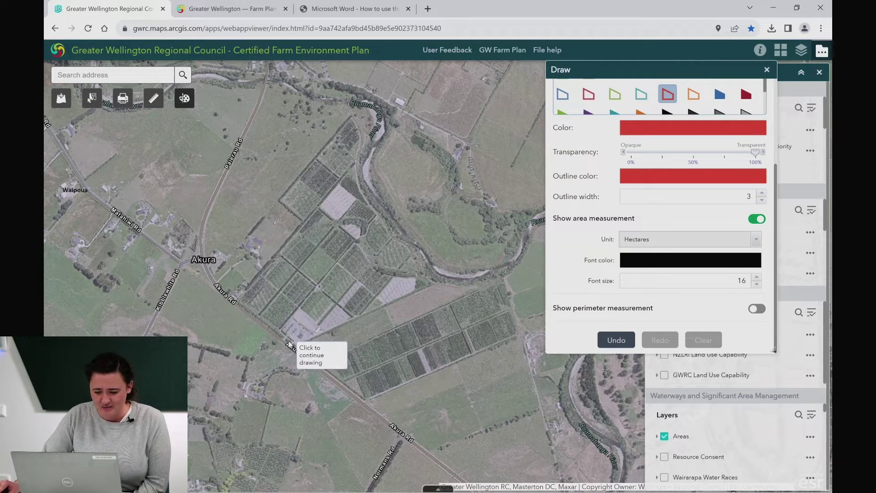
pyautogui.click(237, 301)
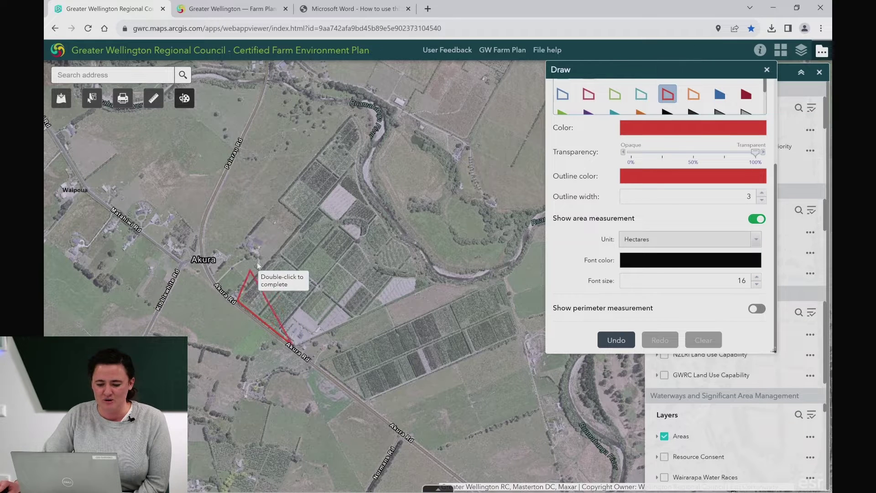
pyautogui.click(304, 223)
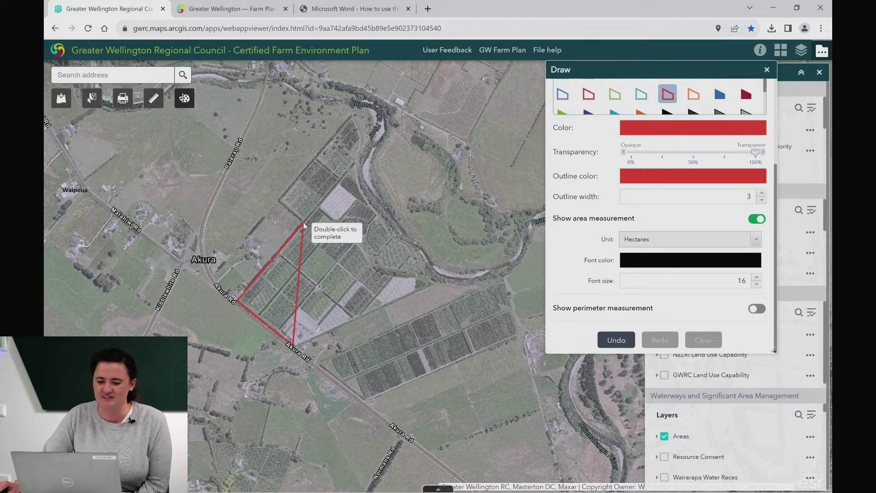
pyautogui.click(281, 201)
pyautogui.click(350, 117)
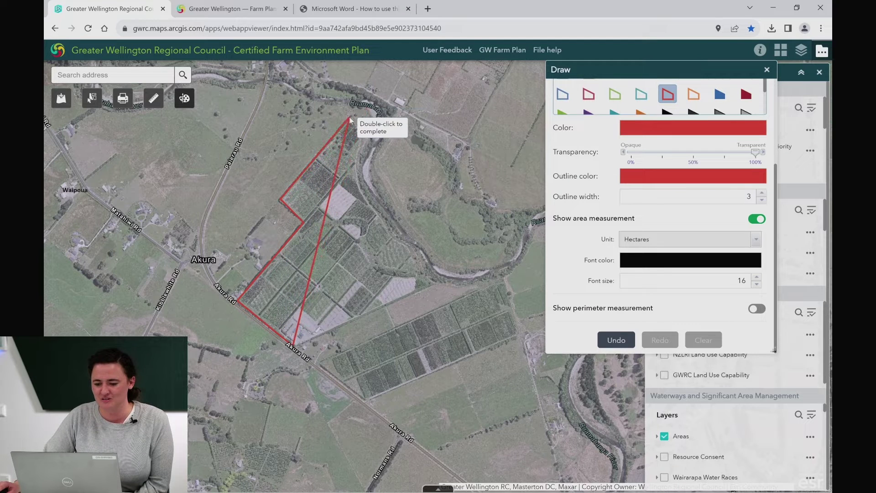
pyautogui.click(361, 136)
pyautogui.click(357, 164)
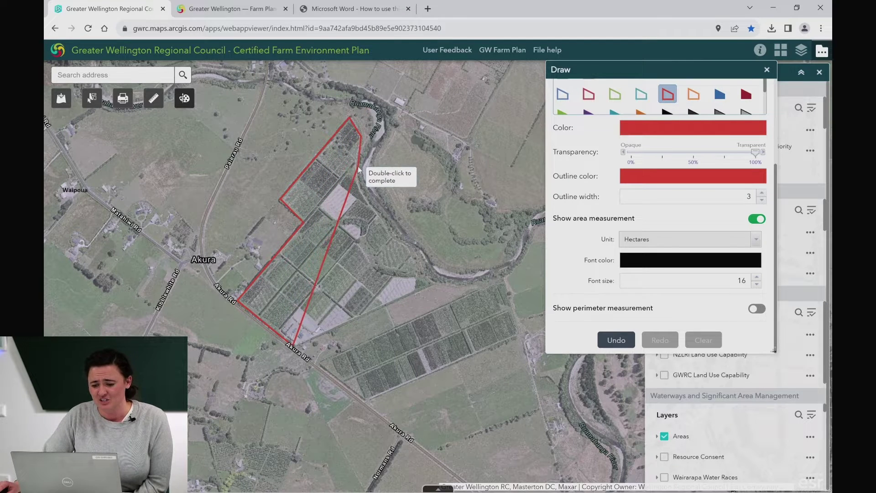
pyautogui.click(373, 203)
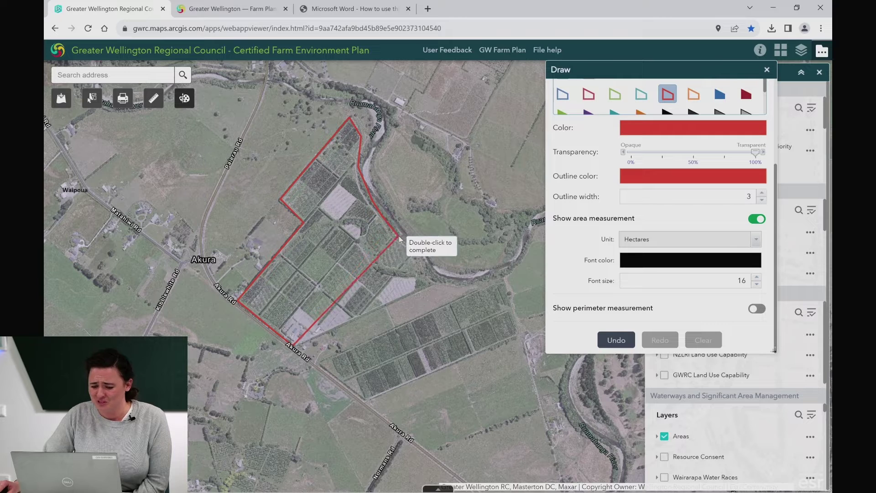
# Step: Outline the notch and second block, closing the boundary polygon back at Akura Rd
pyautogui.click(435, 281)
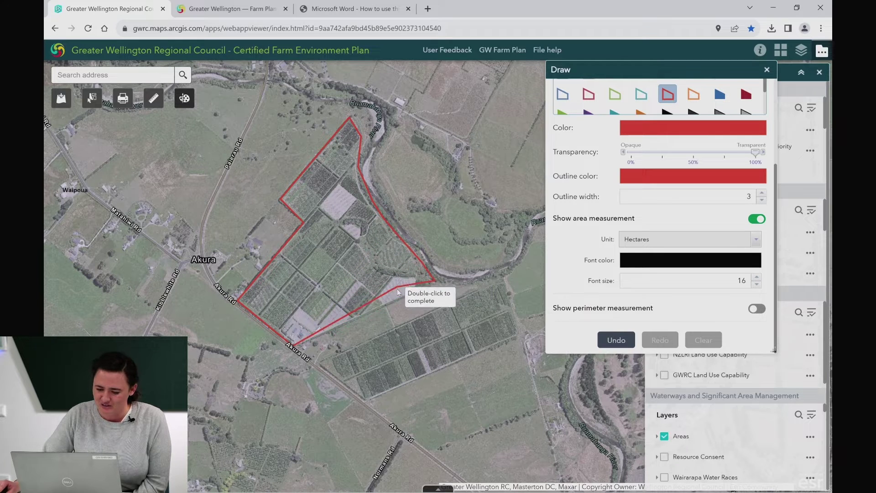
pyautogui.click(387, 305)
pyautogui.click(397, 323)
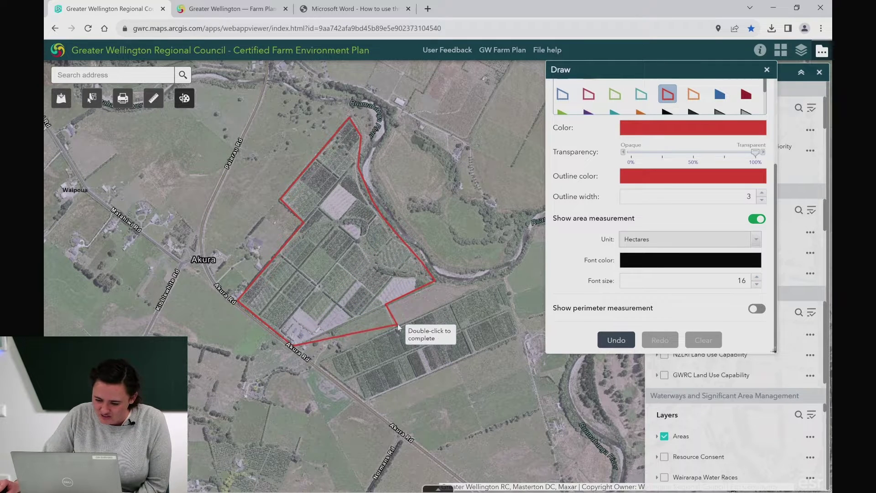
pyautogui.click(504, 277)
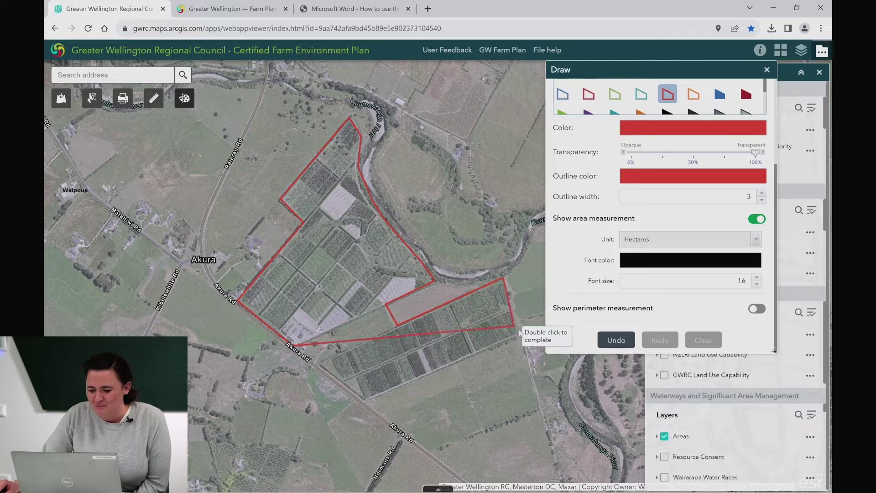
pyautogui.click(522, 337)
pyautogui.click(365, 401)
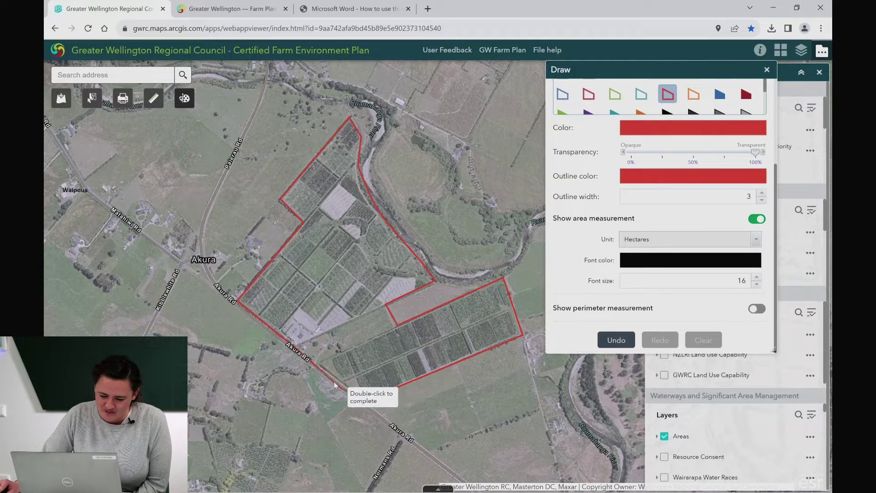
pyautogui.click(321, 365)
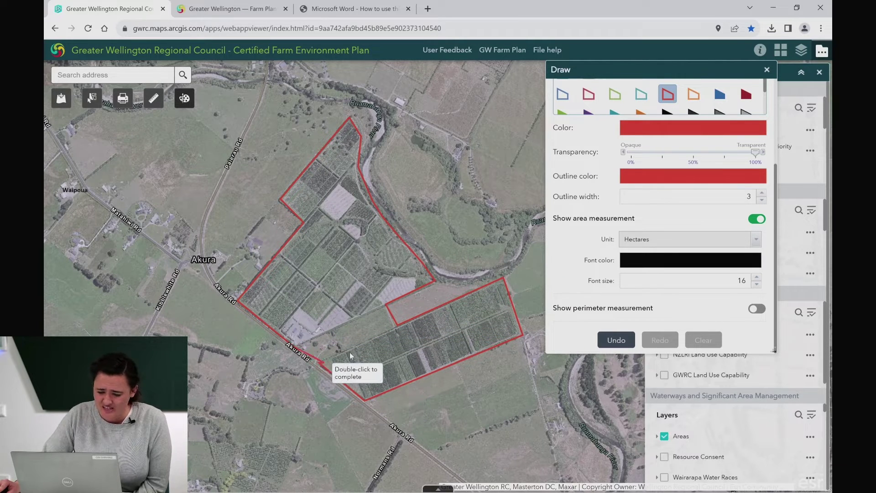
pyautogui.doubleClick(384, 310)
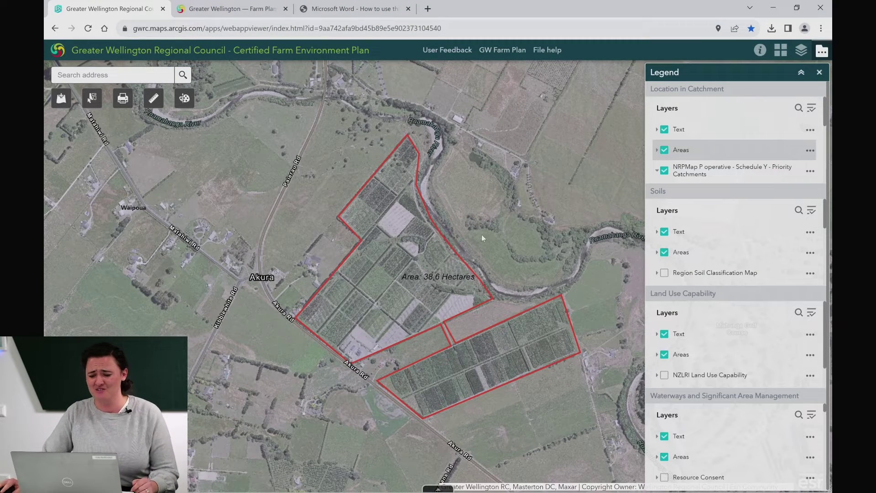
# Step: Hide the Text layer labels and zoom out to the catchments north of Masterton
pyautogui.click(663, 132)
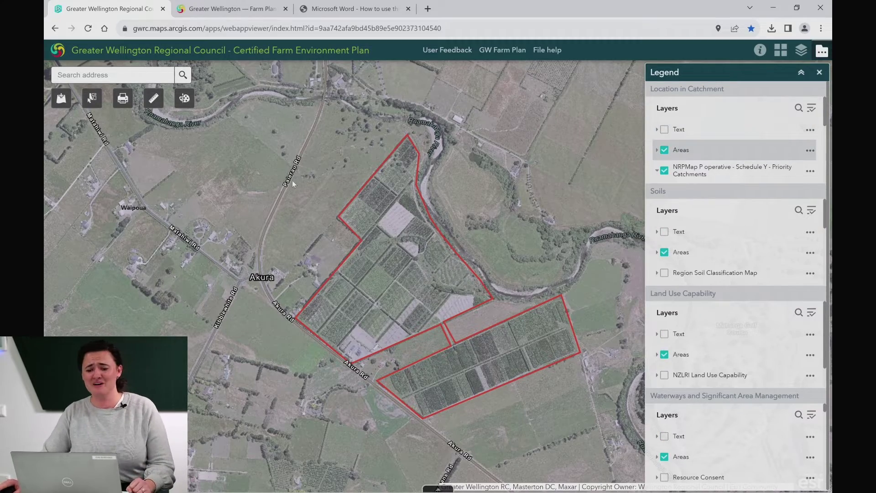
pyautogui.scroll(-3, 291, 180)
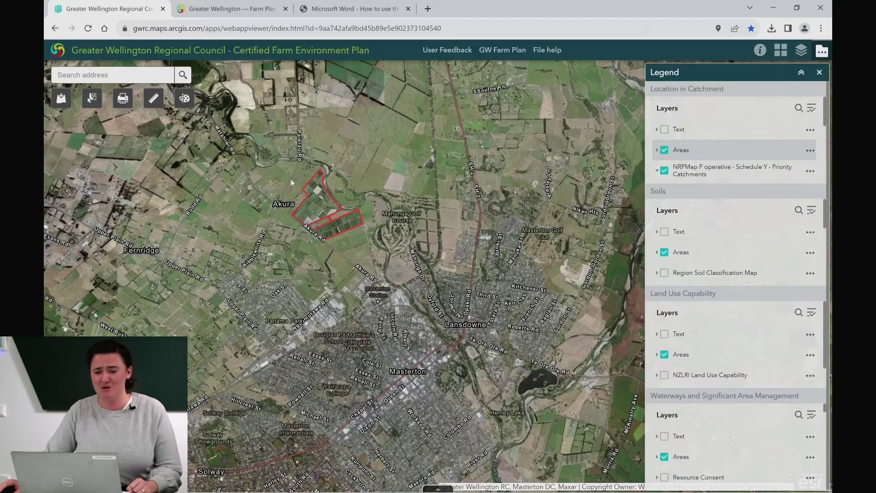
pyautogui.scroll(-3, 291, 178)
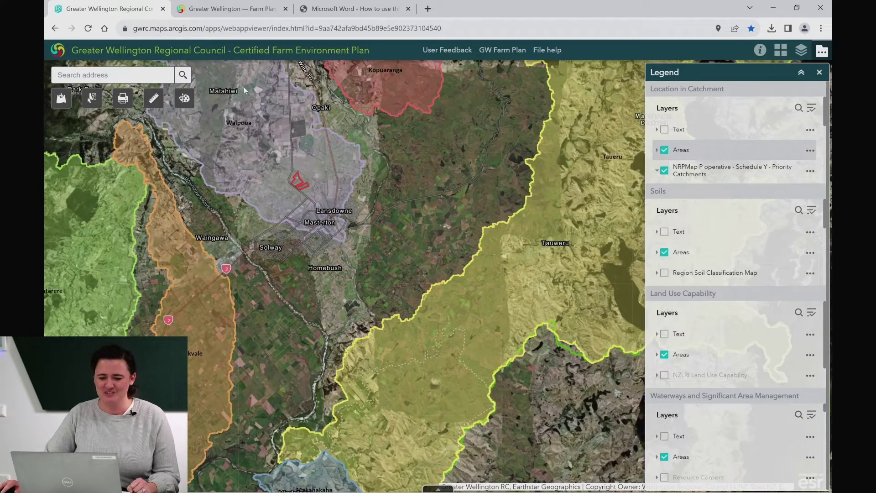
pyautogui.moveTo(245, 90); pyautogui.dragTo(330, 284)
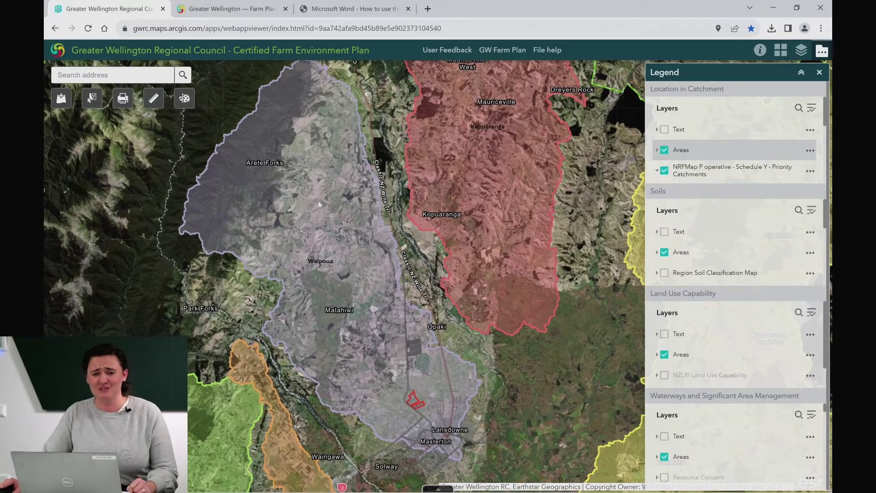
pyautogui.moveTo(325, 198); pyautogui.dragTo(342, 206)
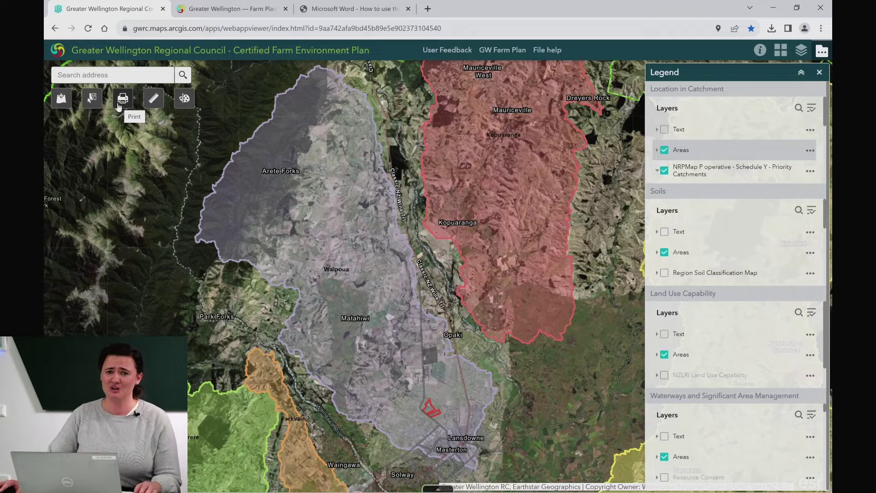
# Step: Title the print 'Certified Farm Environment Plan Position in Catchment Akura'
pyautogui.click(120, 104)
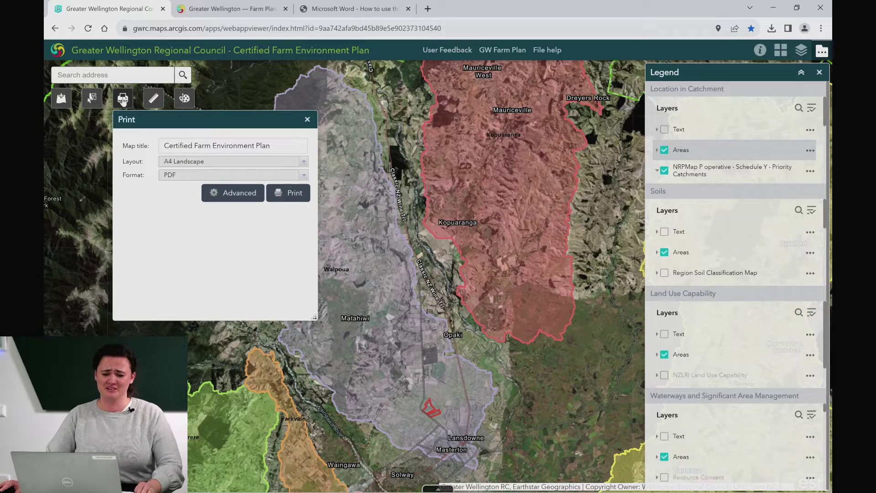
pyautogui.click(289, 144)
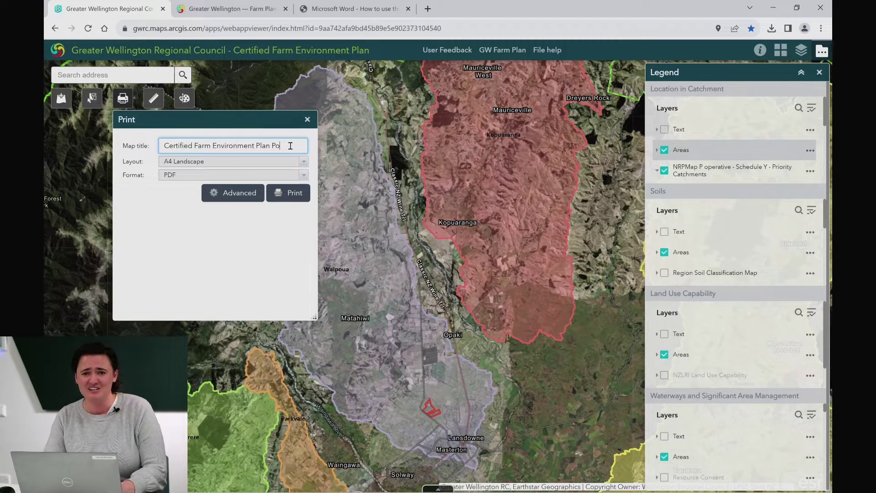
pyautogui.write('Positiohn i')
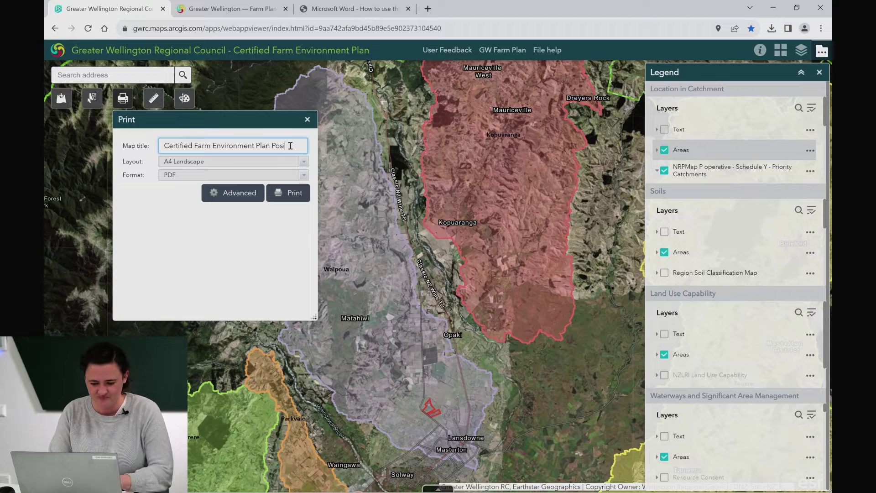
pyautogui.press('BackSpace')
pyautogui.press('BackSpace')
pyautogui.press('BackSpace')
pyautogui.press('BackSpace')
pyautogui.write('n u')
pyautogui.press('BackSpace')
pyautogui.write('in Catche')
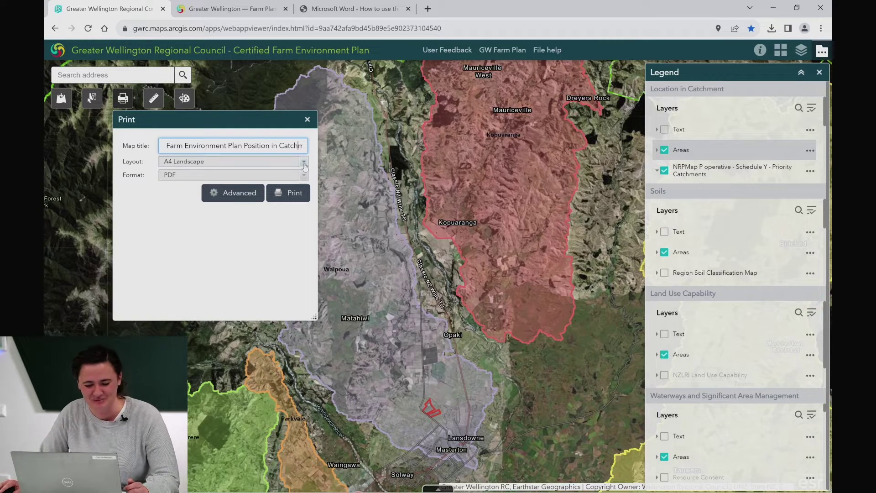
# Step: Print the map as an A3 Landscape JPG after reviewing Advanced options, and open the result
pyautogui.click(303, 161)
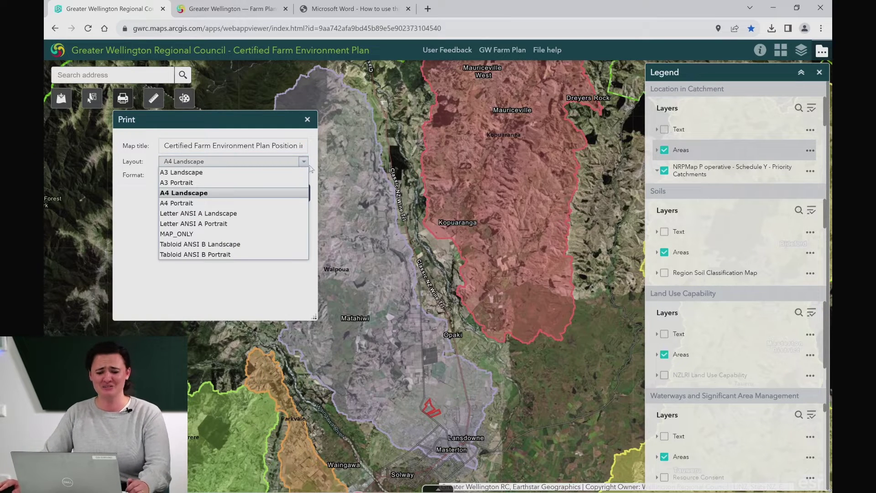
pyautogui.click(260, 173)
pyautogui.click(304, 175)
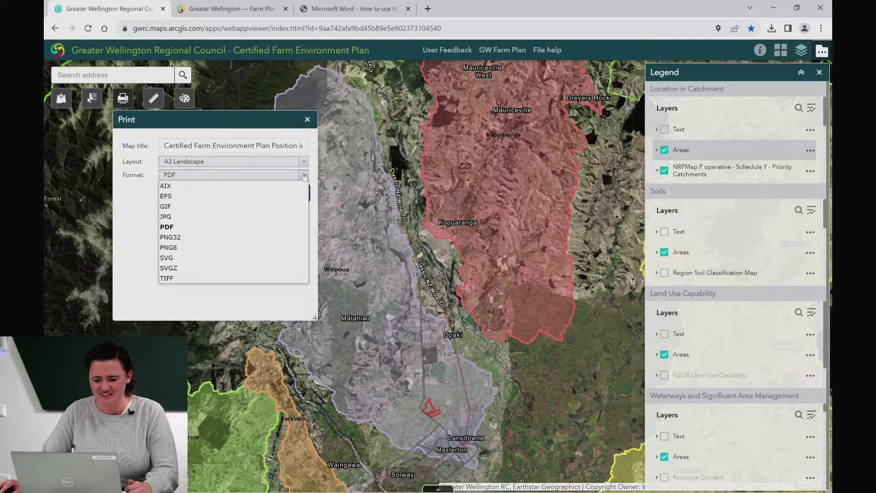
pyautogui.click(264, 216)
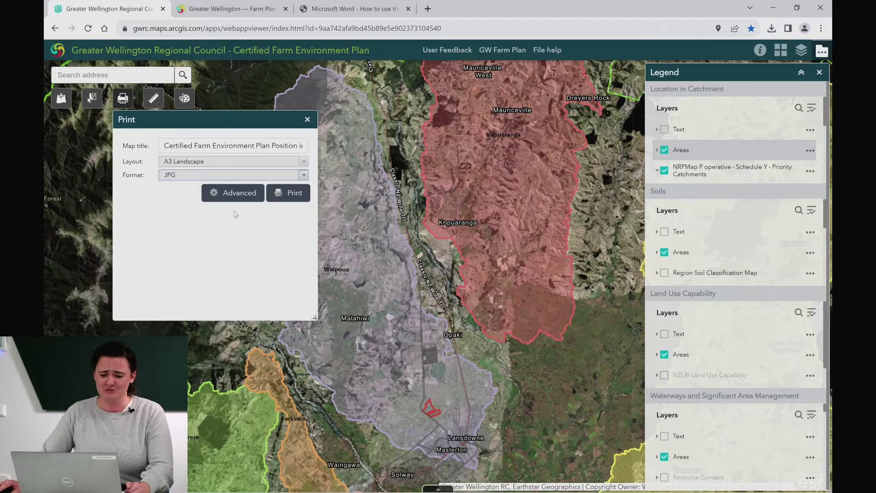
pyautogui.click(236, 197)
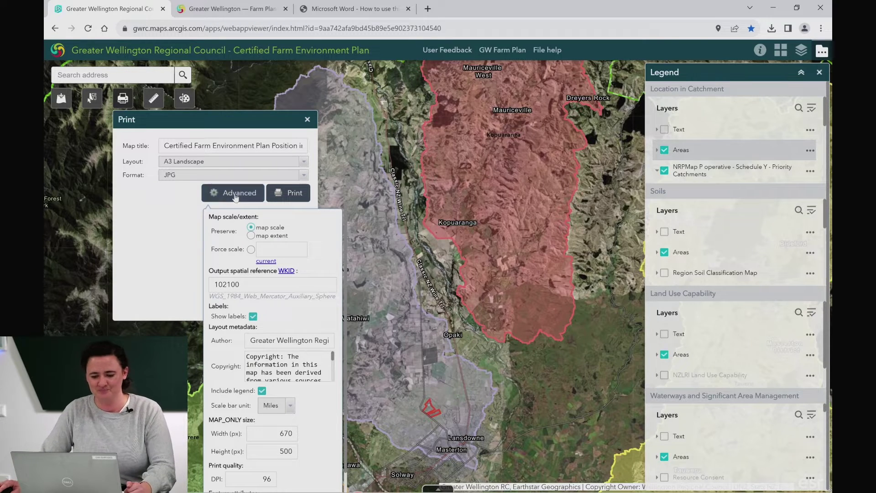
pyautogui.click(236, 196)
pyautogui.click(302, 198)
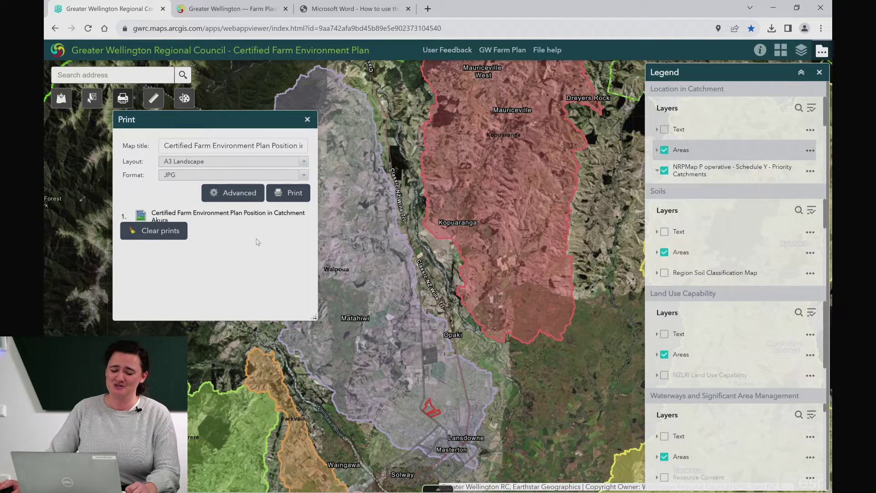
pyautogui.click(247, 216)
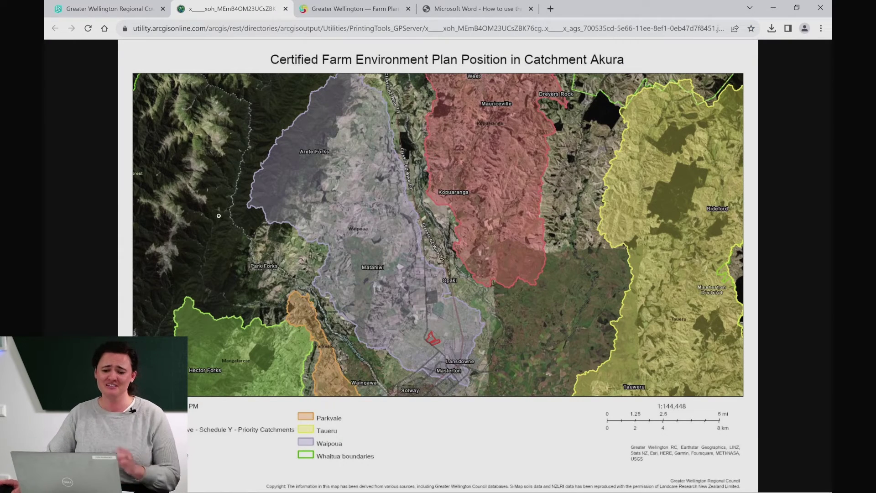
# Step: Bring up the printed JPG's image options, then go back to the farm plan map
pyautogui.rightClick(224, 159)
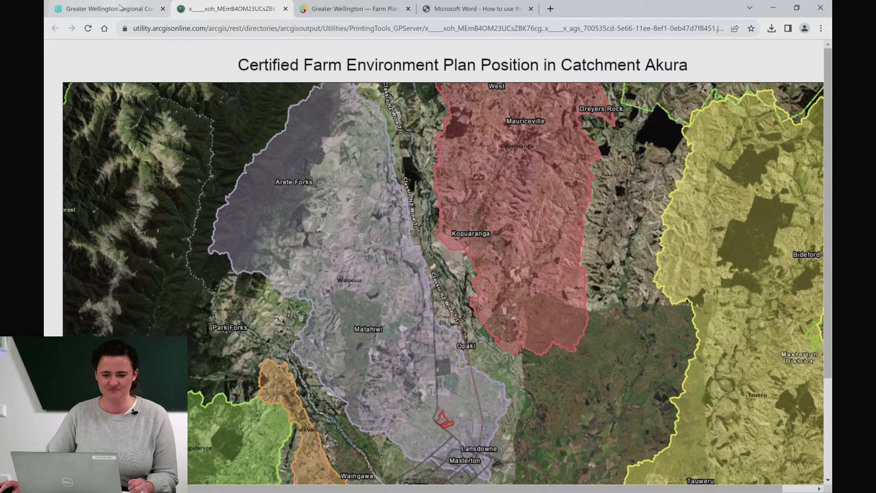
pyautogui.click(134, 14)
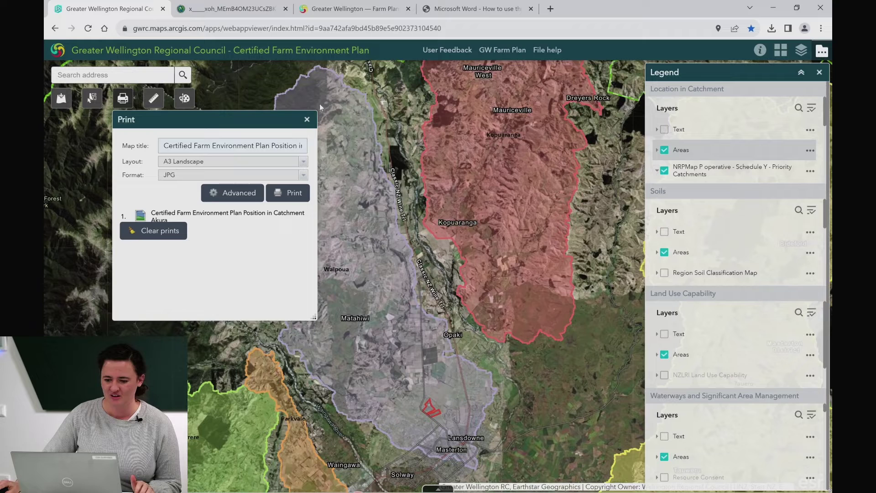
# Step: Close Print, zoom to the Areas layer, and hide the NRPMap P operative catchments layer
pyautogui.click(307, 120)
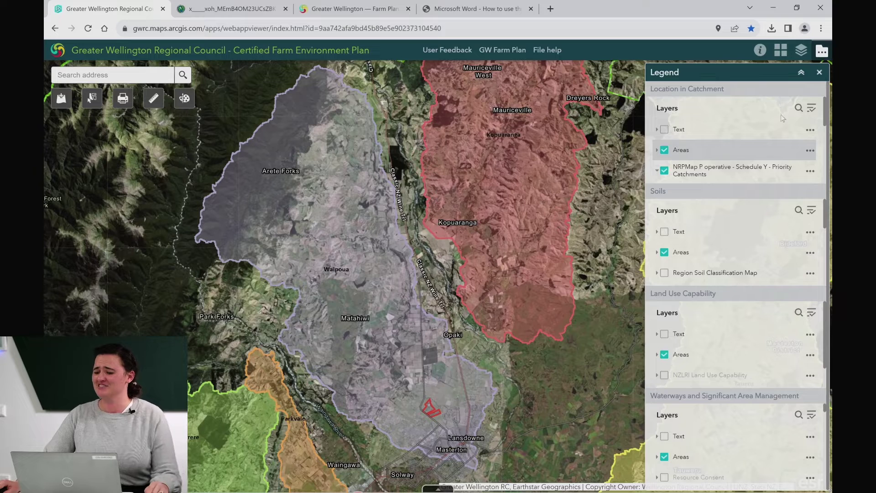
pyautogui.click(810, 151)
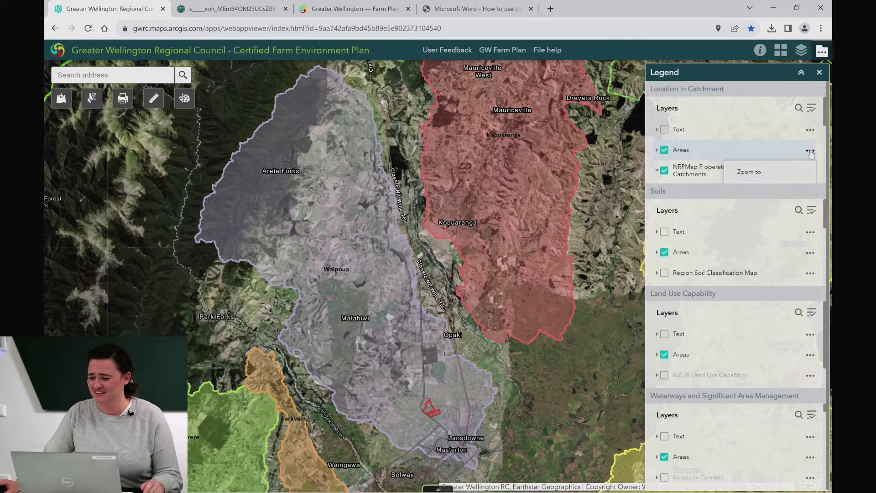
pyautogui.click(803, 178)
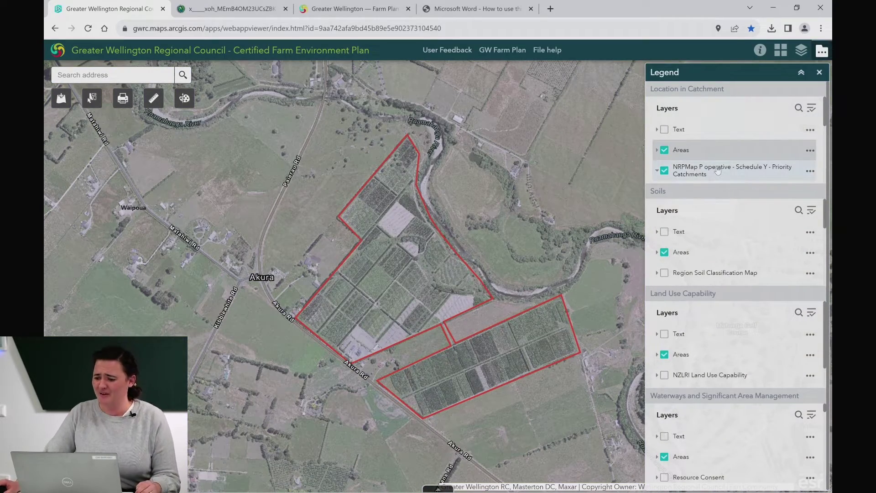
pyautogui.click(657, 170)
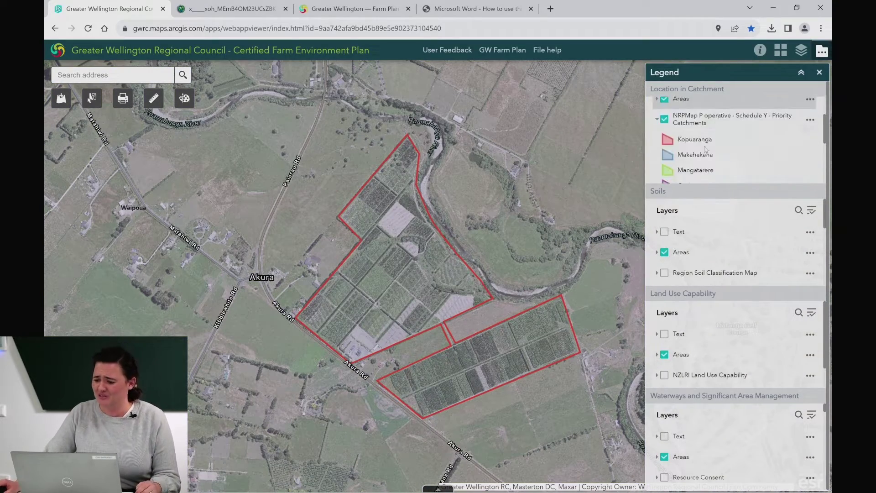
pyautogui.click(665, 120)
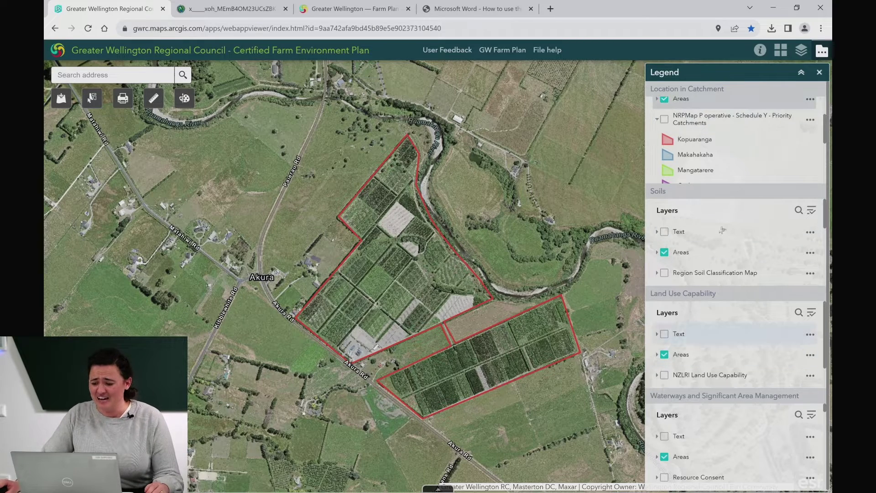
# Step: Turn on the Region Soil Classification Map and open the farm's Selw_45a.1 soil factsheet
pyautogui.click(732, 90)
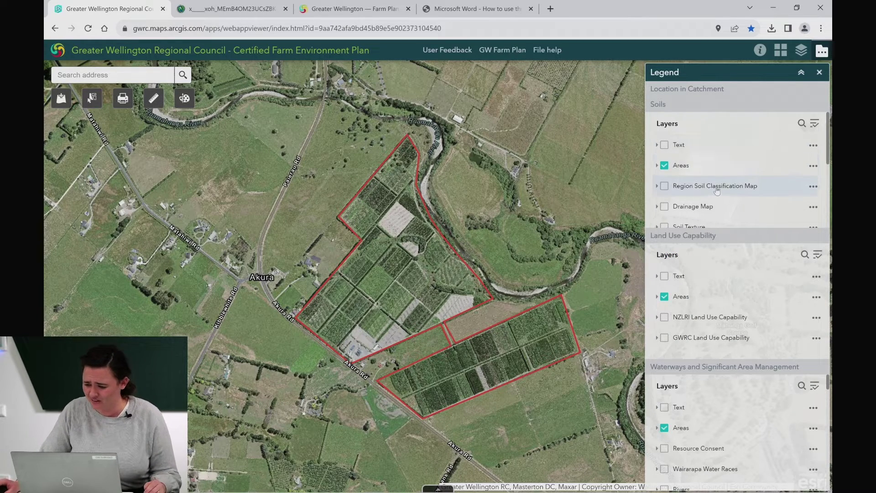
pyautogui.scroll(-2, 717, 191)
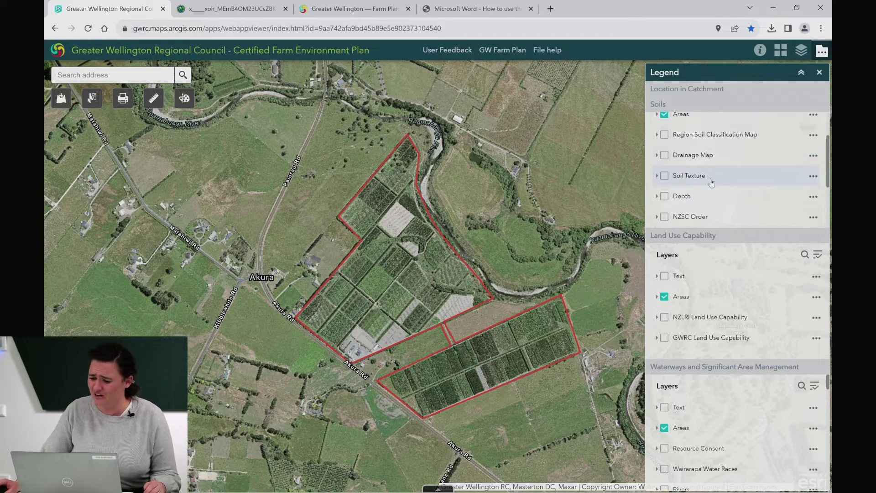
pyautogui.click(665, 135)
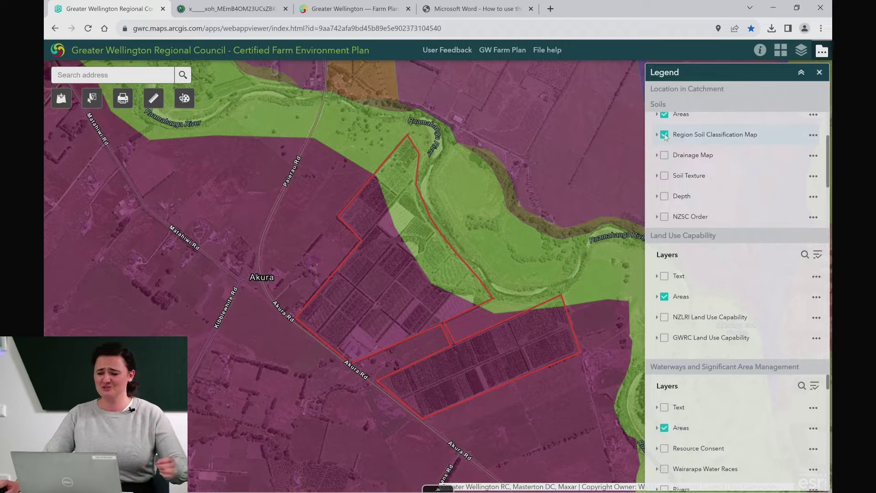
pyautogui.click(403, 273)
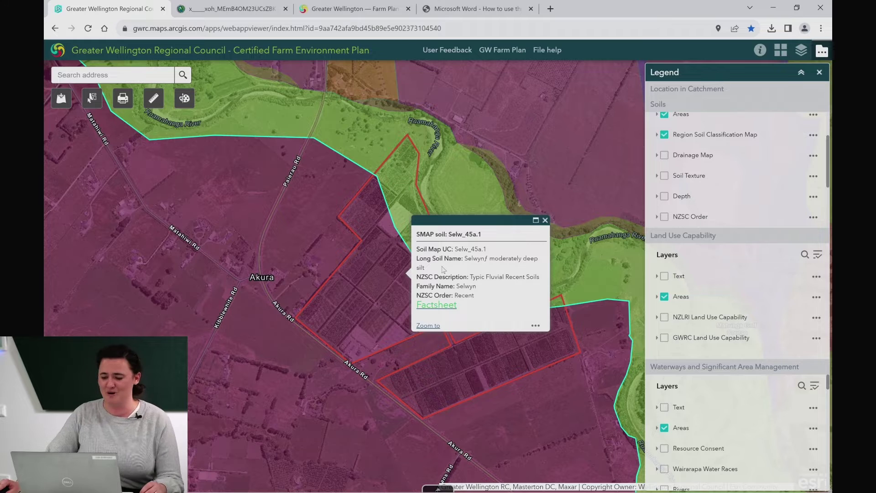
pyautogui.click(441, 310)
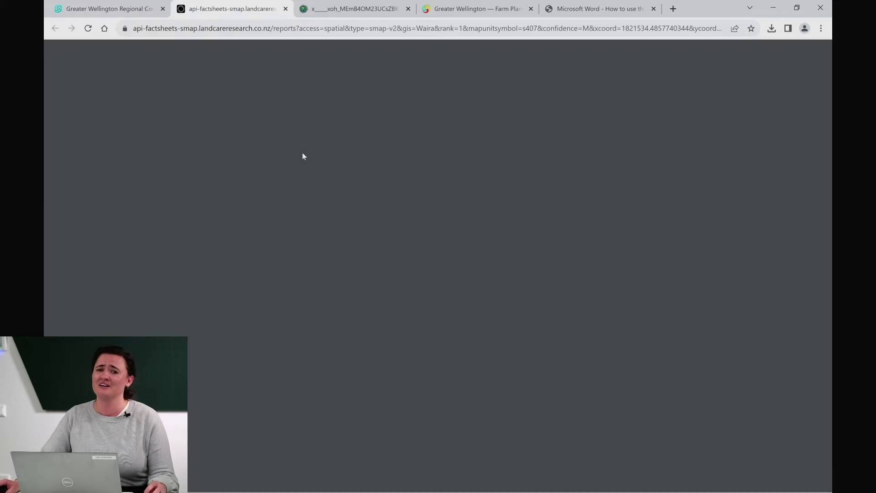
# Step: Scroll the Selwyn_45a.1 factsheet to its soil physical properties, then return to the farm map
pyautogui.scroll(-9, 366, 222)
pyautogui.scroll(-15, 368, 234)
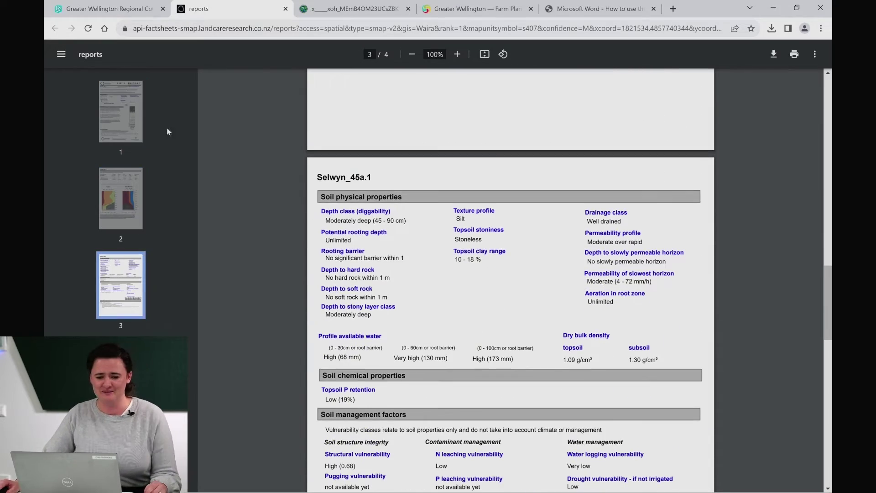
pyautogui.click(105, 7)
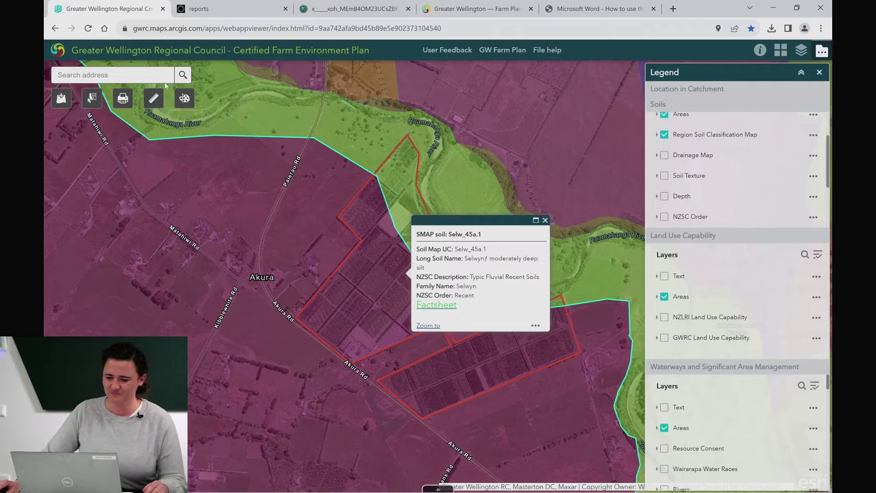
# Step: Close the soil popup and turn off the Region Soil Classification Map
pyautogui.click(546, 220)
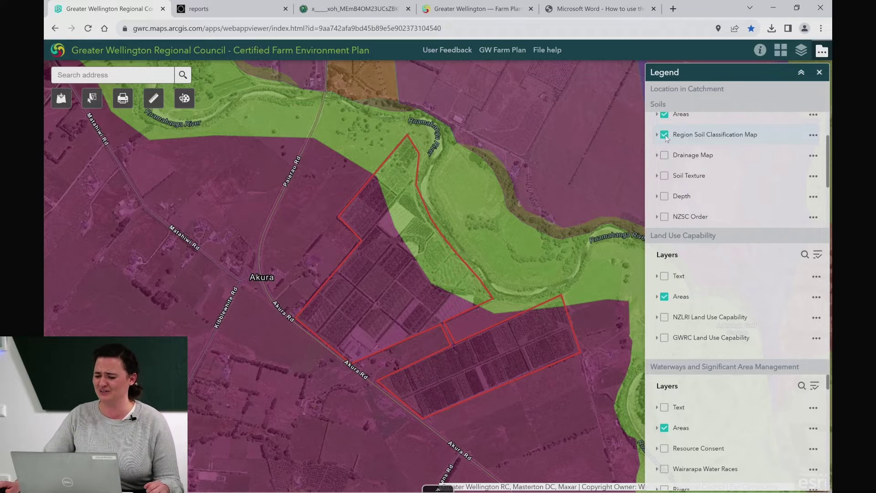
pyautogui.click(665, 136)
pyautogui.scroll(-2, 689, 160)
pyautogui.scroll(-1, 692, 162)
# Step: Show Nitrogen Leach Susceptibility, review its legend classes, then turn it off again
pyautogui.click(664, 170)
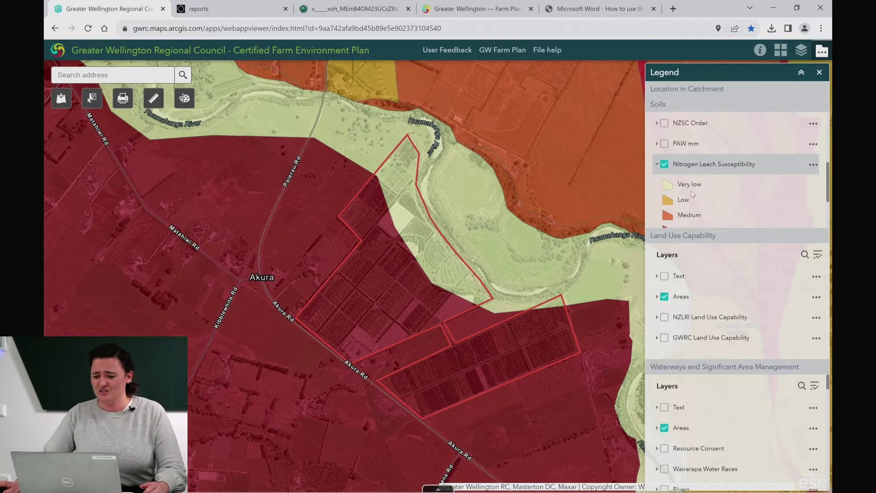
pyautogui.scroll(-3, 691, 191)
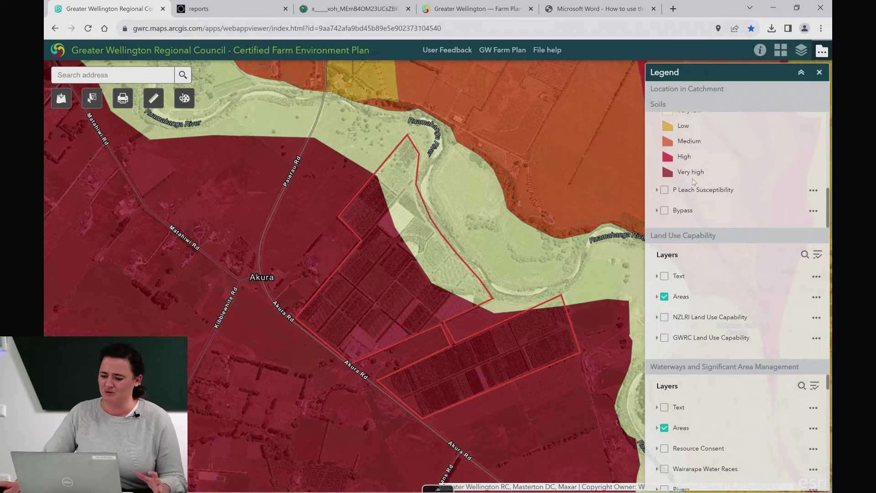
pyautogui.scroll(1, 685, 175)
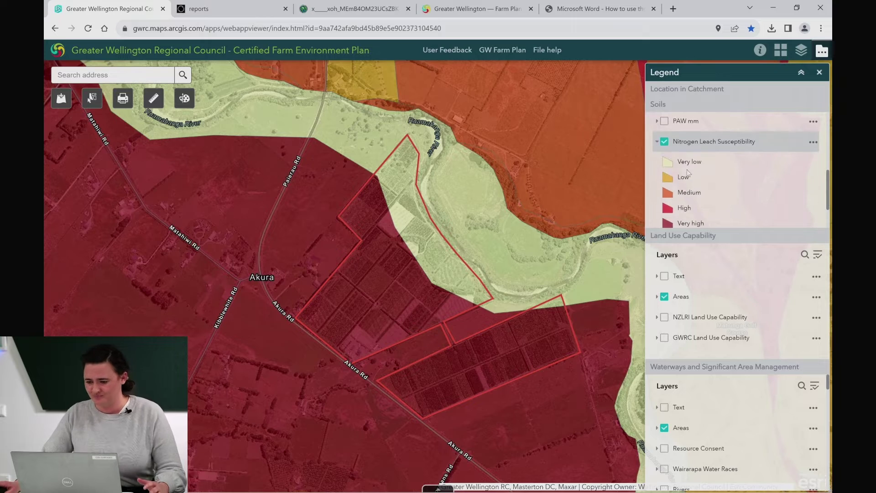
pyautogui.click(664, 142)
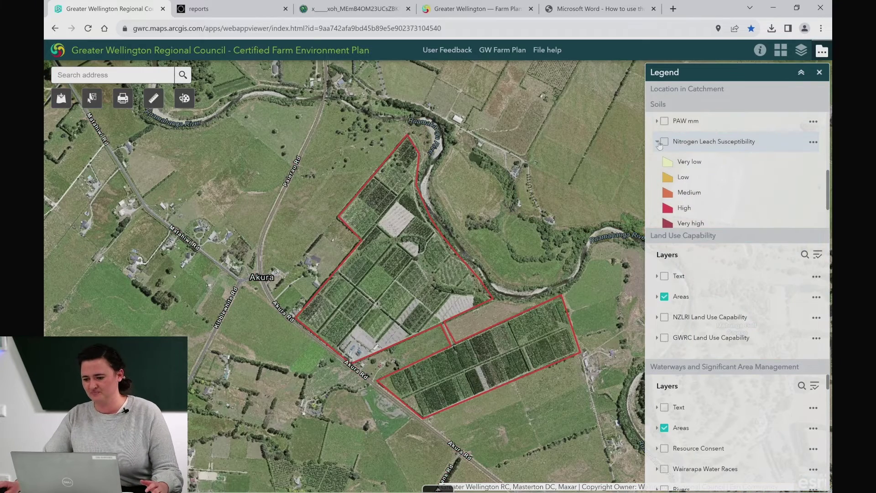
pyautogui.click(676, 105)
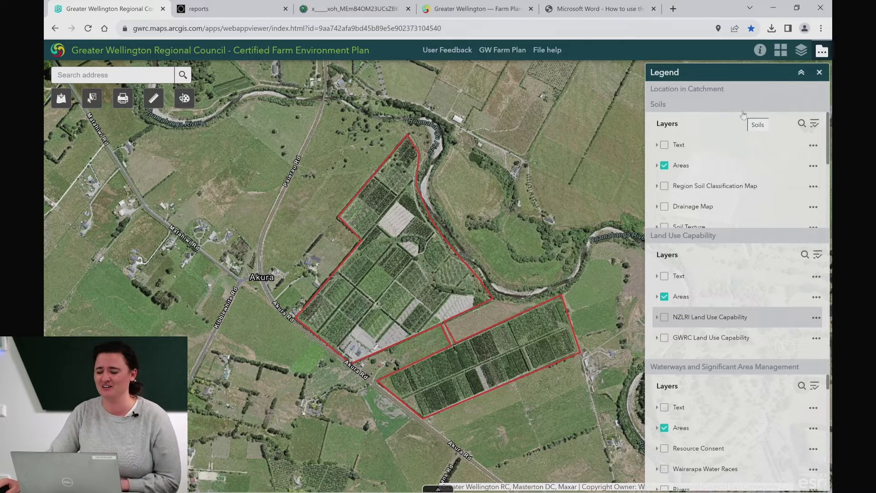
pyautogui.click(684, 106)
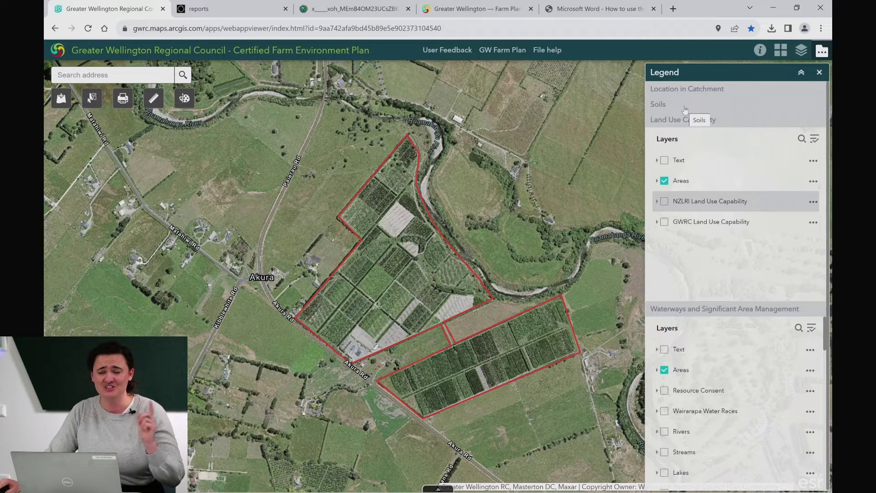
pyautogui.click(684, 107)
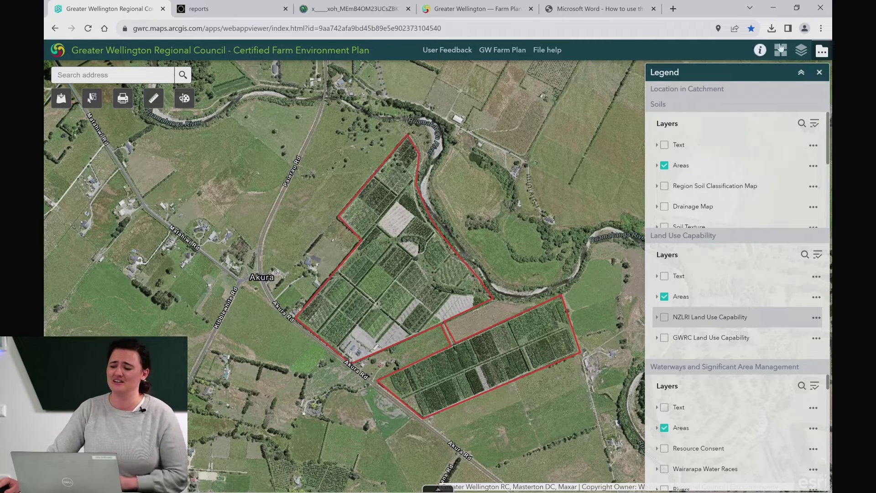
pyautogui.click(822, 51)
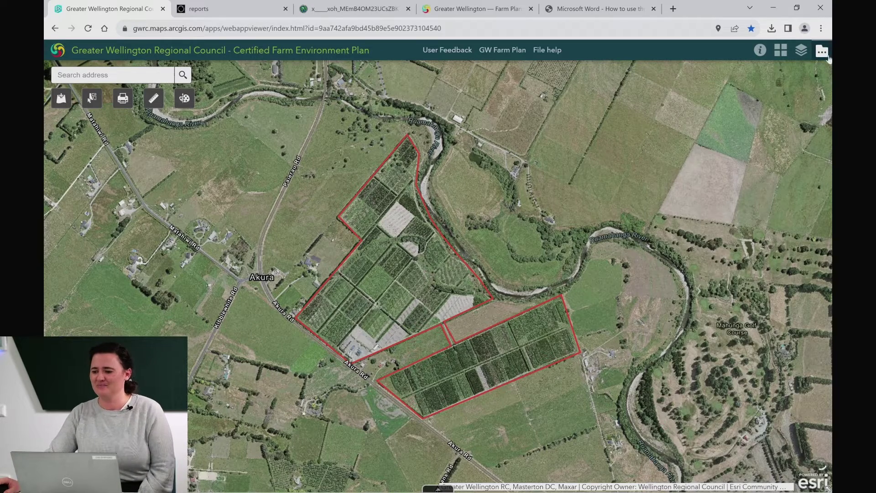
pyautogui.click(826, 48)
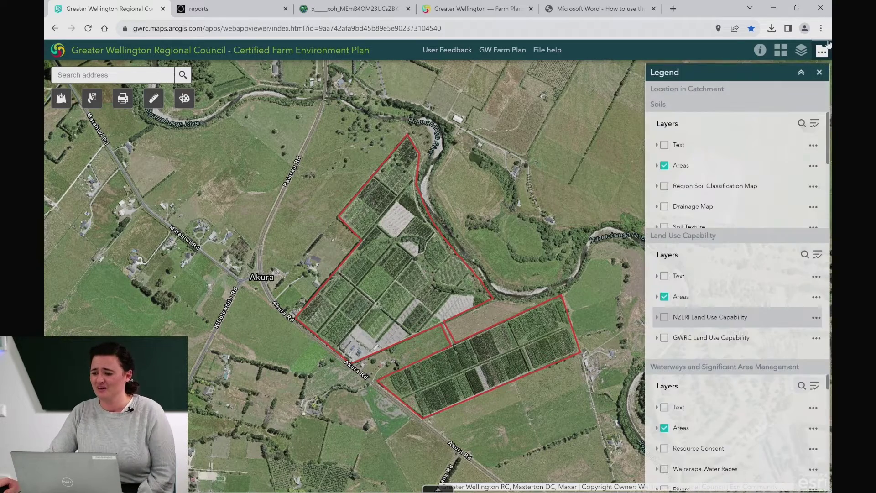
pyautogui.click(776, 74)
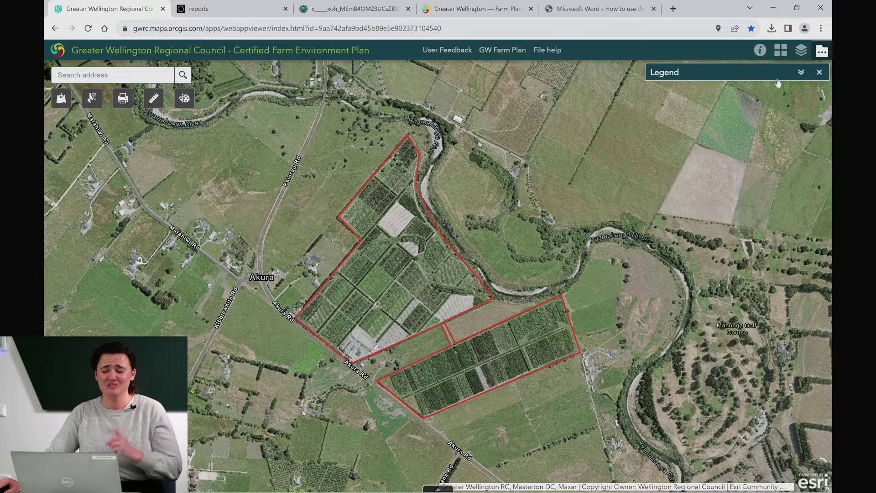
pyautogui.click(777, 74)
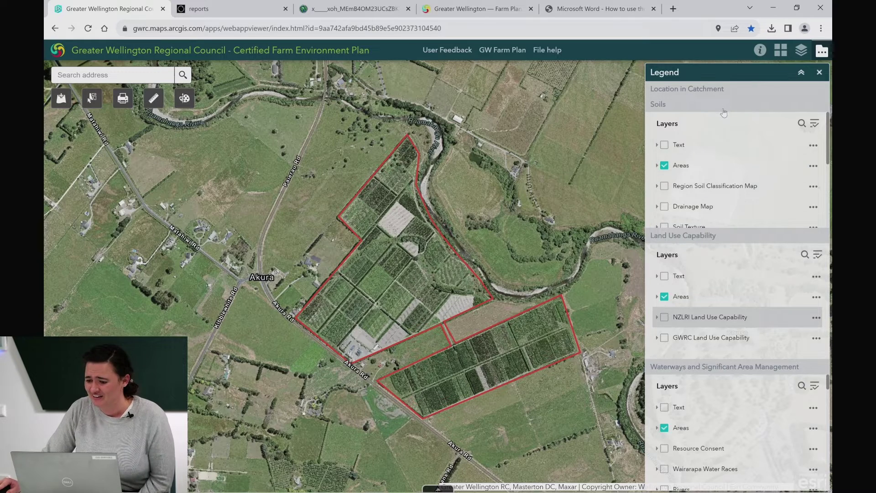
pyautogui.click(726, 103)
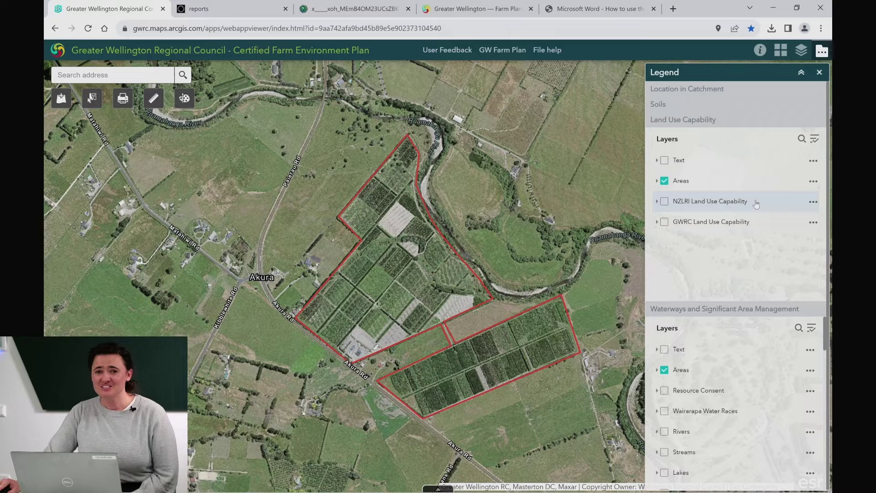
pyautogui.click(740, 200)
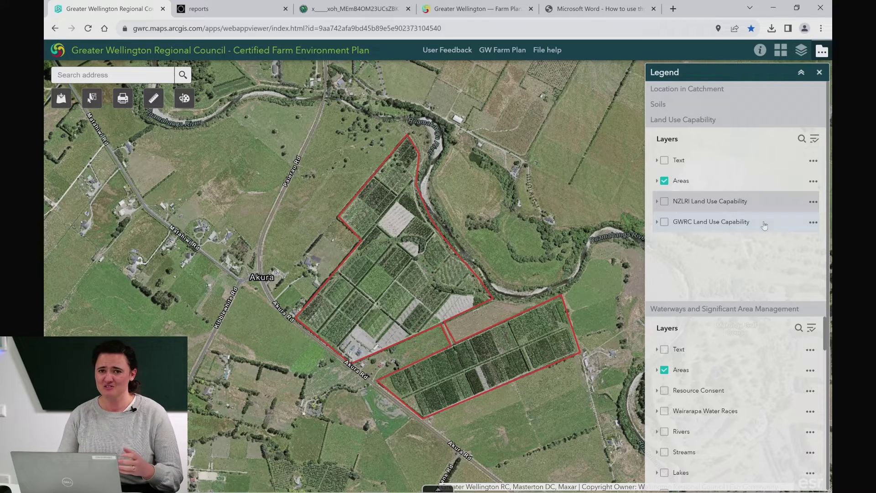
# Step: Expand and switch on NZLRI Land Use Capability, then read the farm's capability class popup
pyautogui.click(669, 202)
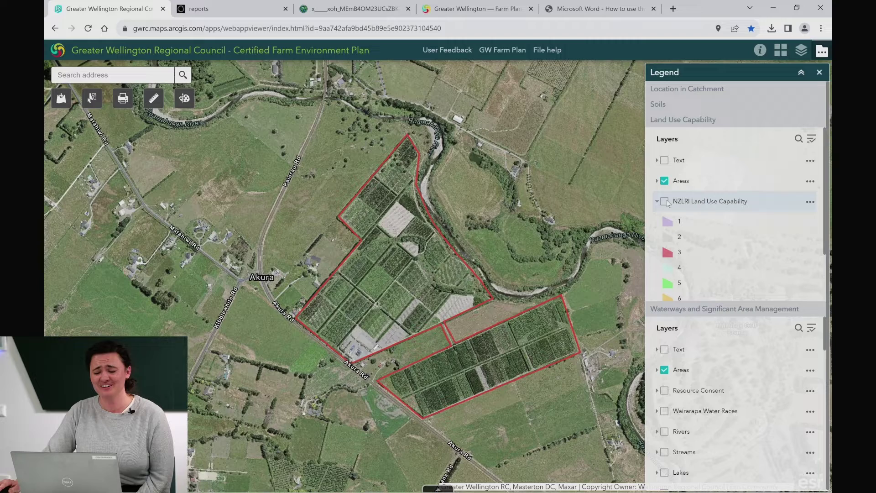
pyautogui.click(666, 202)
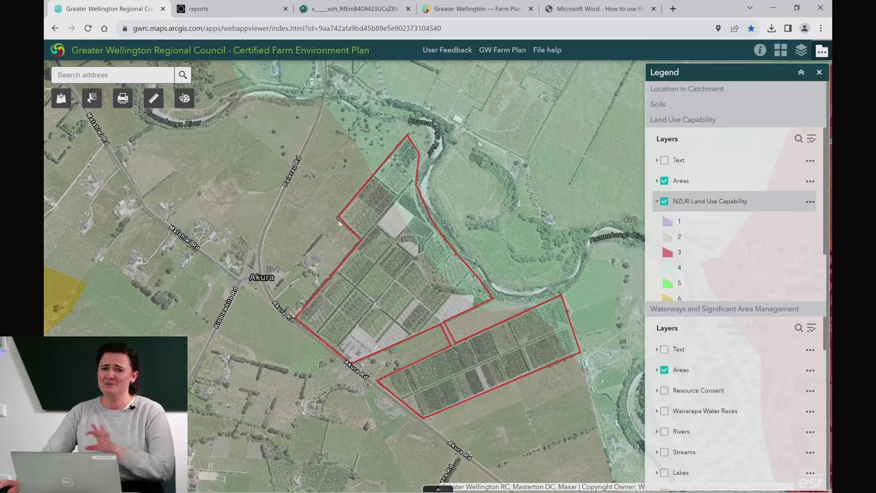
pyautogui.click(381, 290)
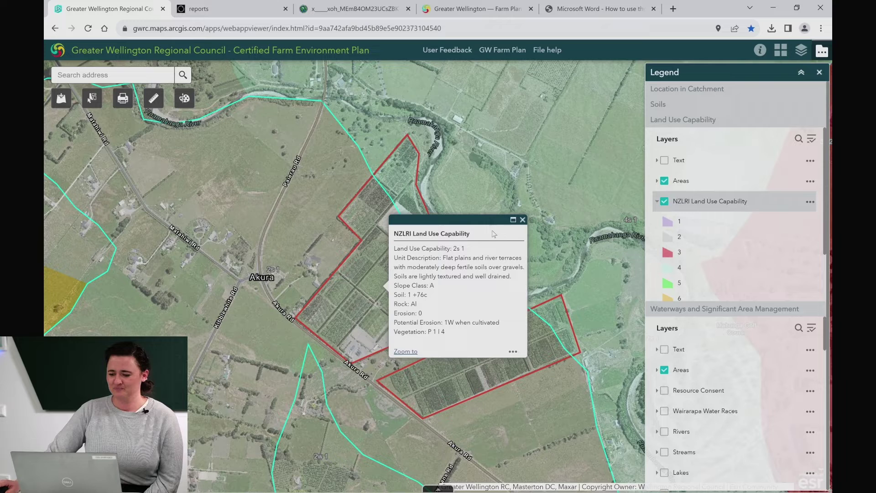
pyautogui.click(522, 220)
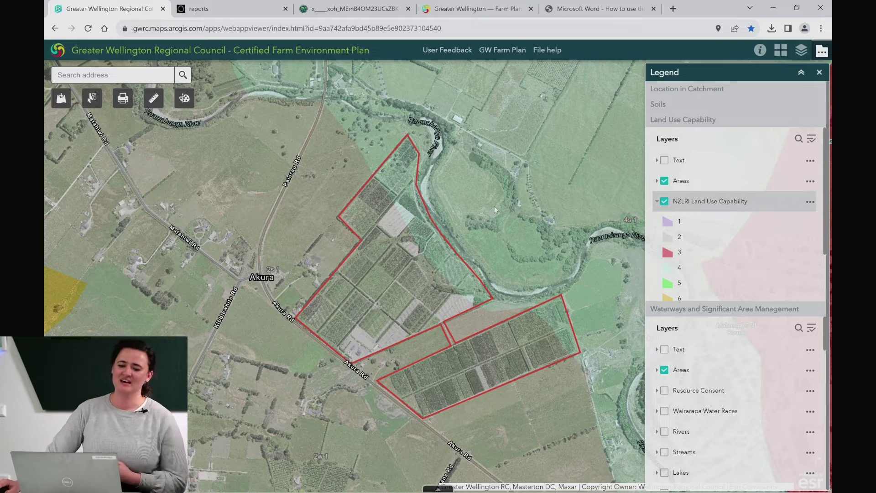
pyautogui.click(124, 106)
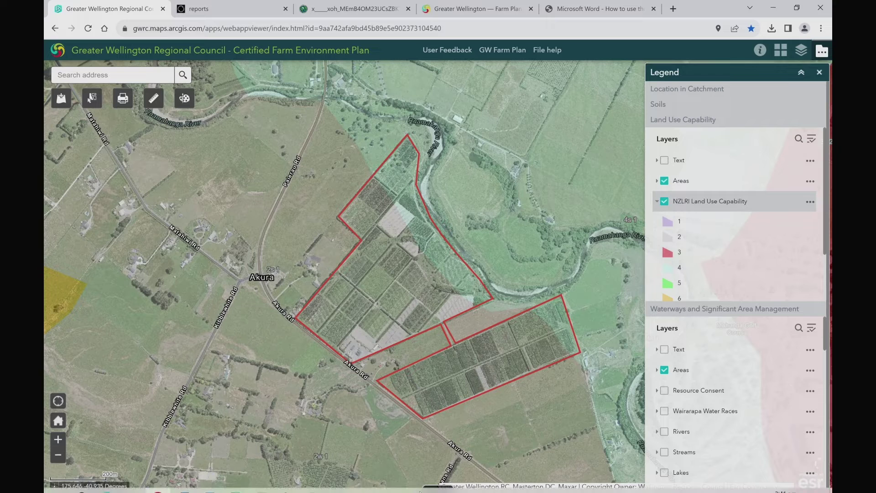
# Step: Open the Land Use Capability attribute table, check its Options menu, then close it
pyautogui.click(445, 488)
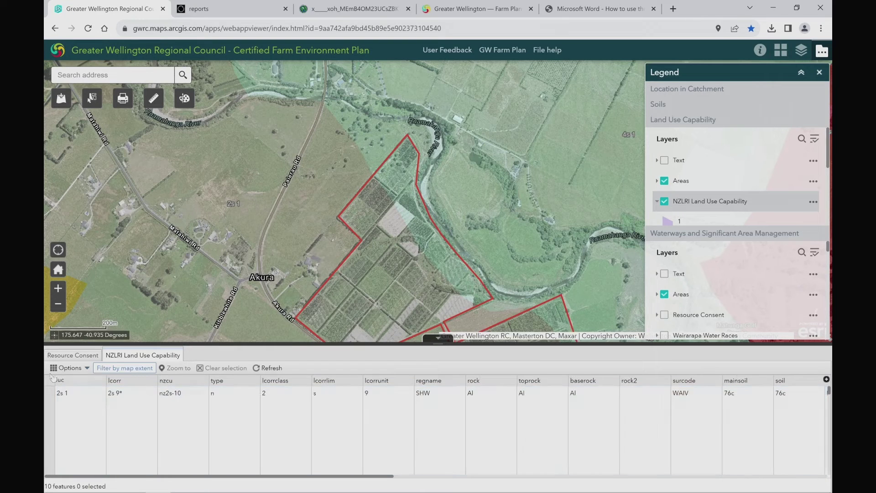
pyautogui.click(67, 369)
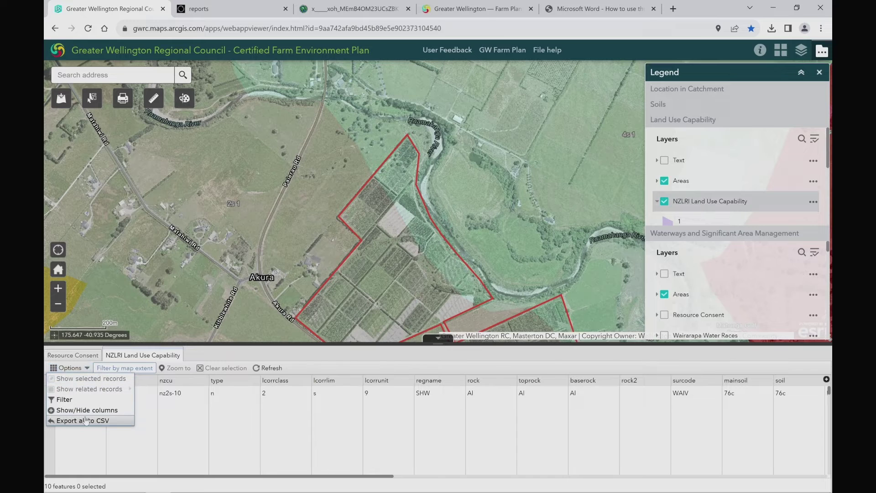
pyautogui.click(437, 340)
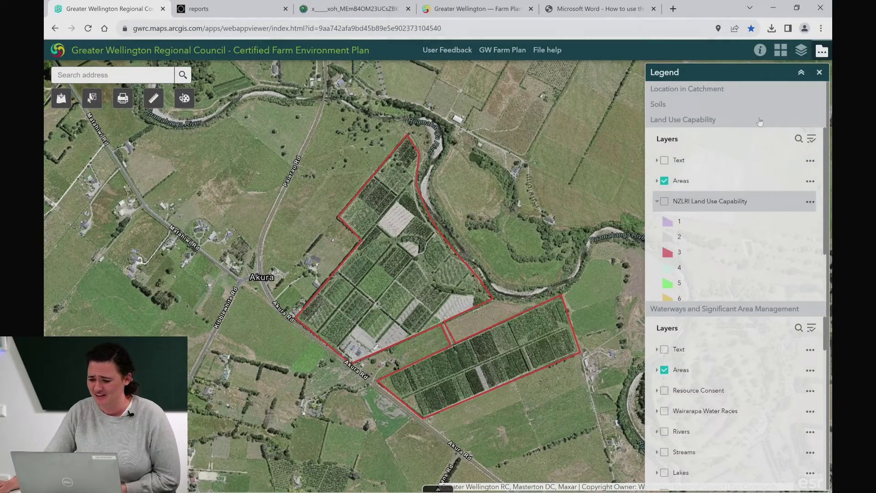
# Step: Collapse the Land Use Capability legend section and browse the Waterways layers
pyautogui.click(760, 121)
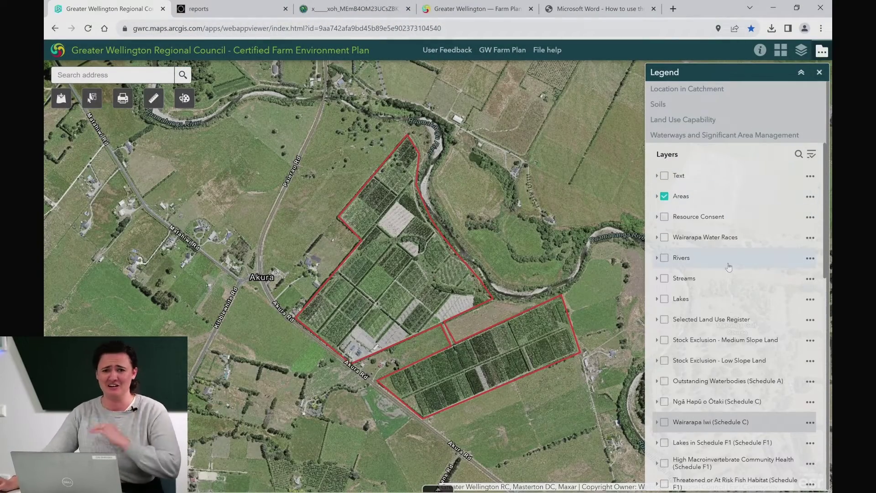
pyautogui.scroll(-2, 754, 283)
pyautogui.scroll(-10, 754, 283)
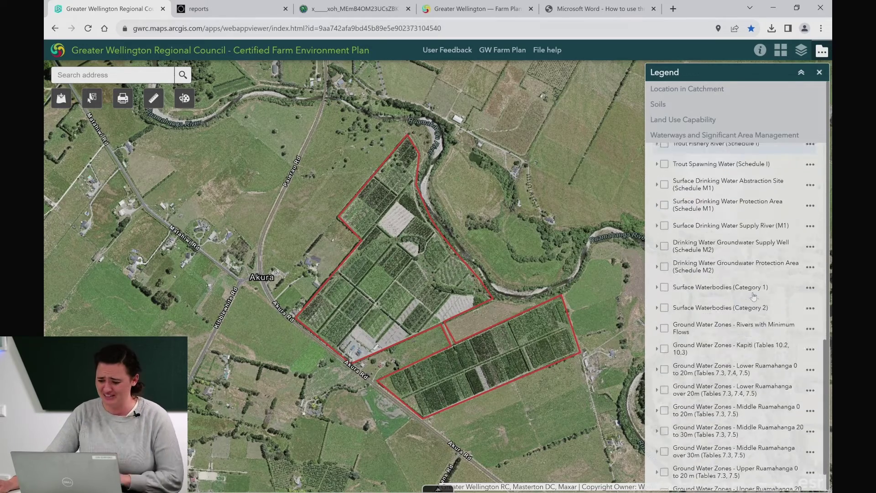
pyautogui.scroll(3, 751, 302)
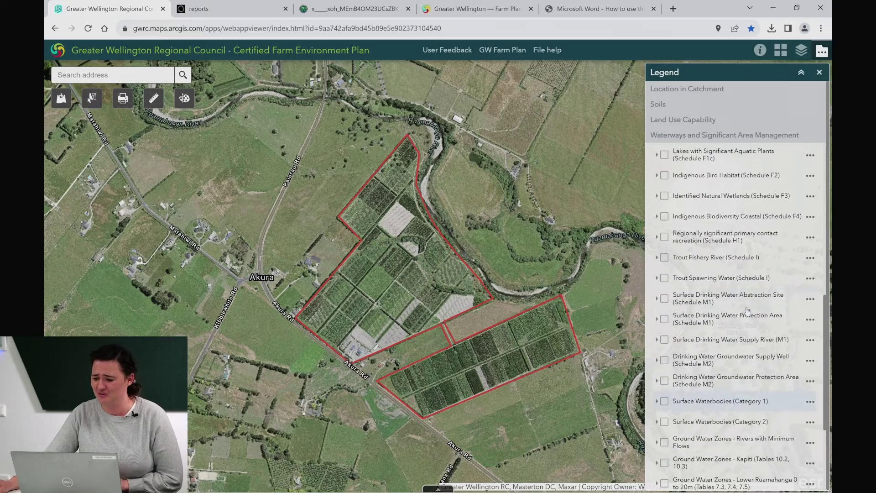
pyautogui.scroll(6, 747, 310)
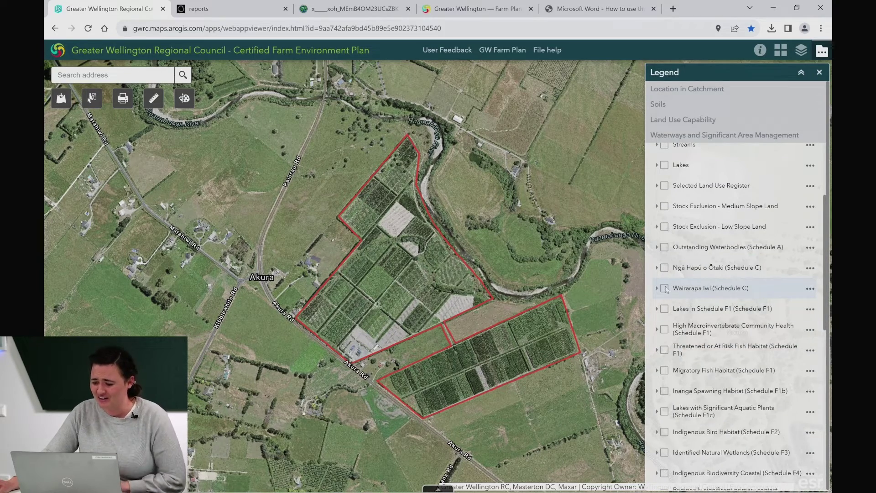
# Step: Check the Wairarapa Iwi river site, then show Stock Exclusion – Low Slope Land and query the road
pyautogui.click(665, 288)
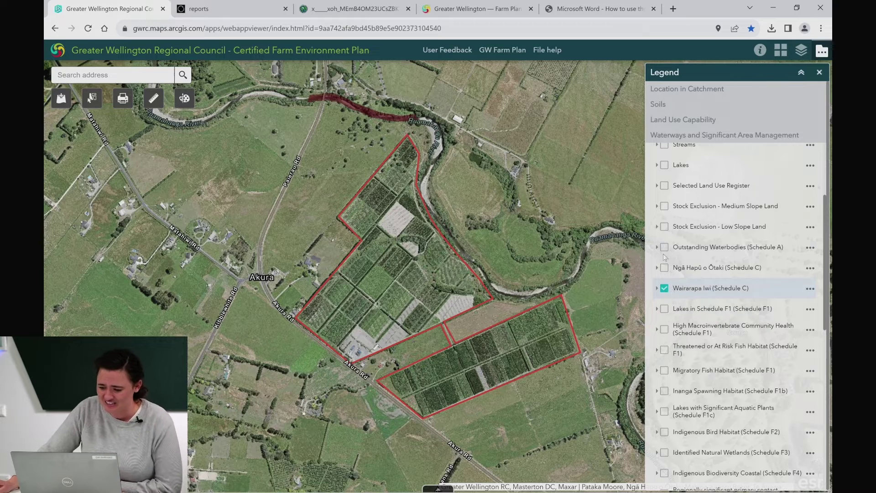
pyautogui.click(379, 115)
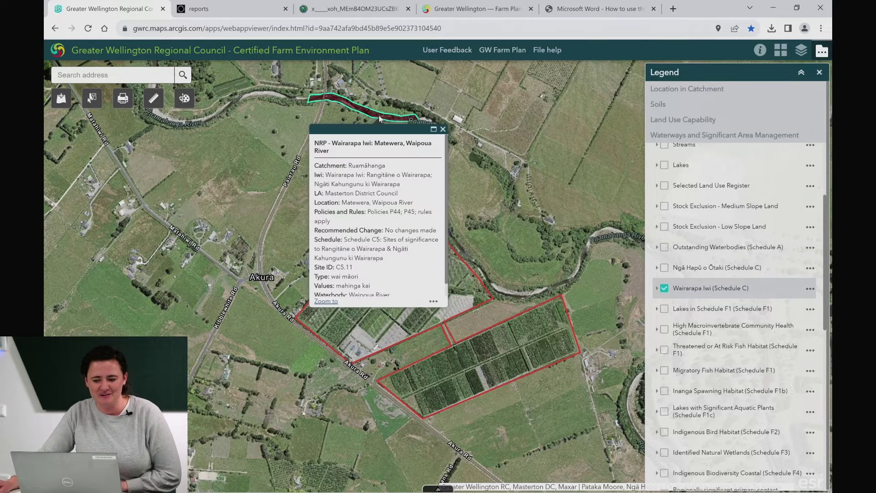
pyautogui.click(443, 130)
pyautogui.click(665, 288)
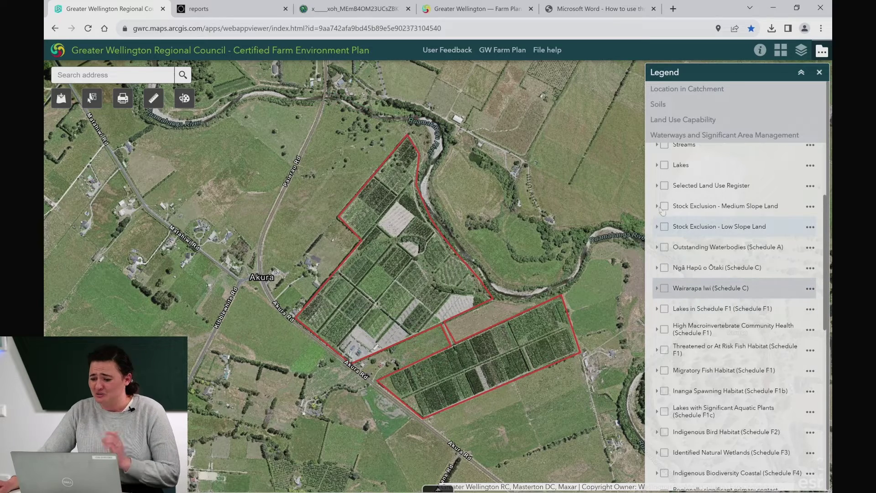
pyautogui.click(664, 227)
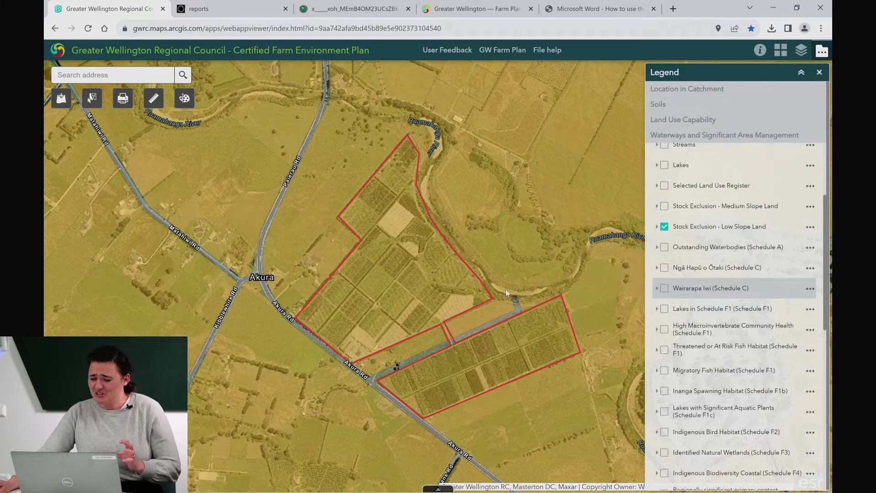
pyautogui.click(429, 283)
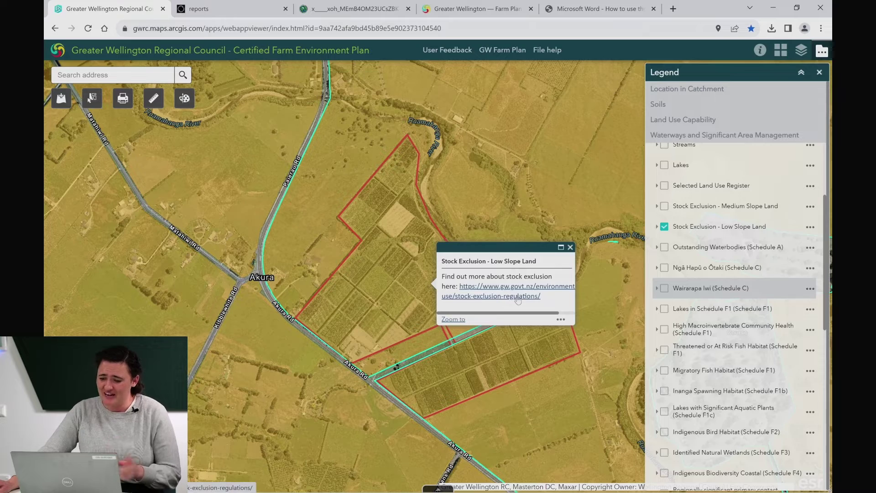
# Step: Open the stock exclusion regulations page to its 2019–2025 timeline, then close the road popup
pyautogui.click(518, 296)
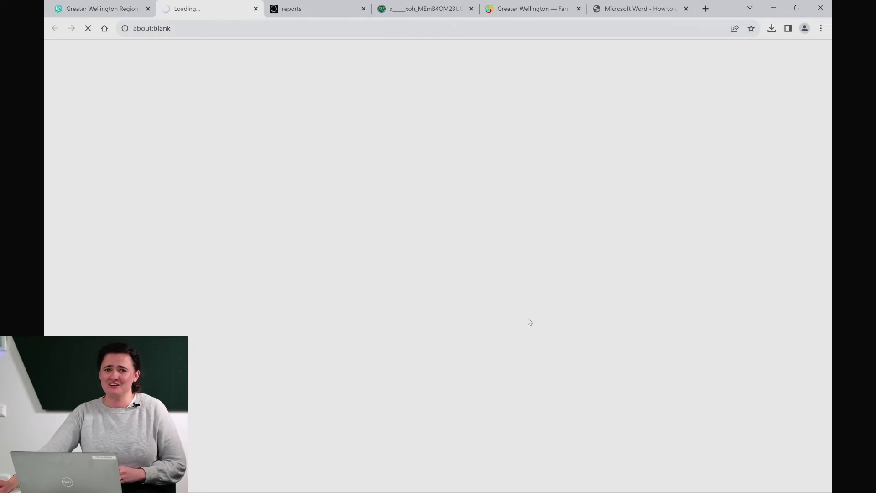
pyautogui.scroll(-5, 530, 320)
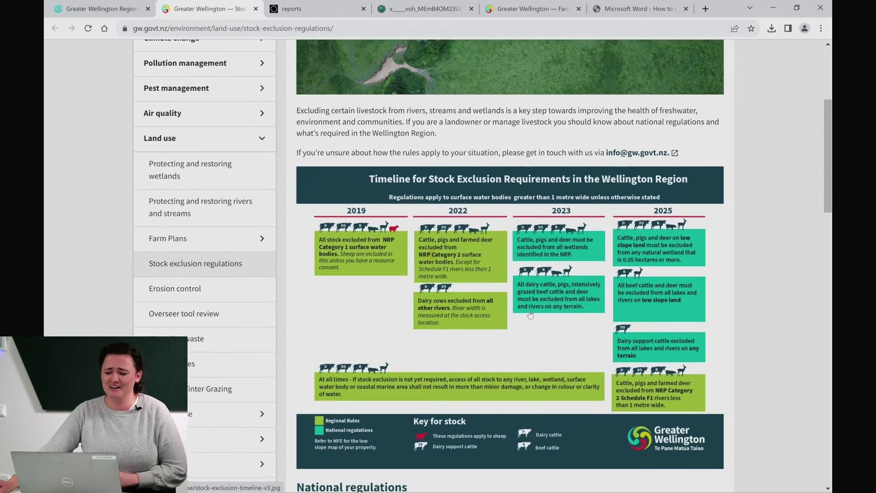
pyautogui.scroll(-1, 529, 315)
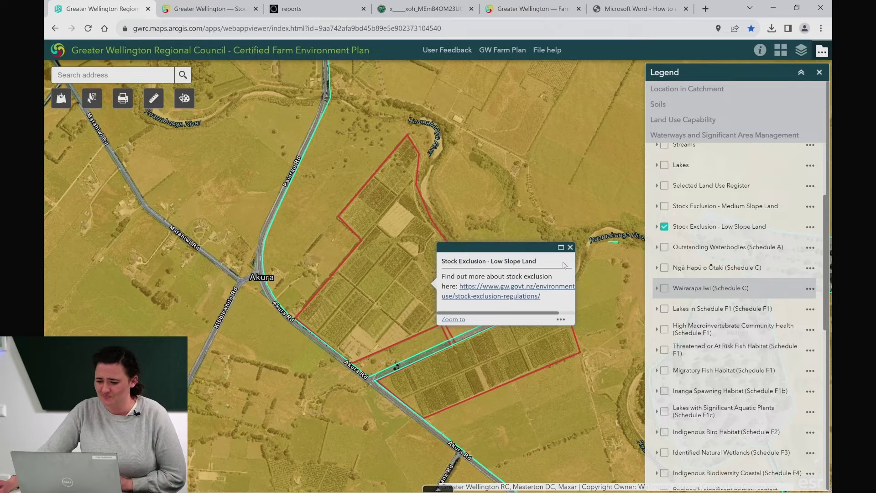
pyautogui.click(570, 247)
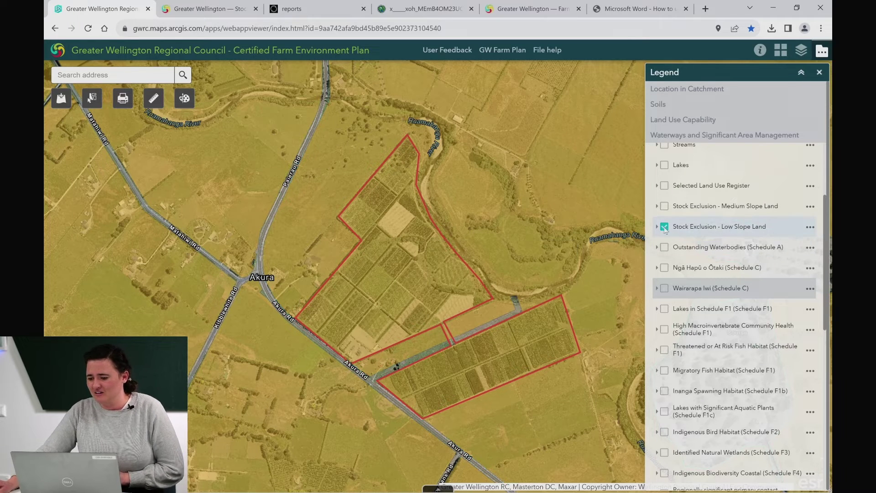
# Step: Turn off Stock Exclusion – Low Slope Land and switch on the Rivers and Streams layers
pyautogui.click(665, 227)
pyautogui.scroll(2, 671, 231)
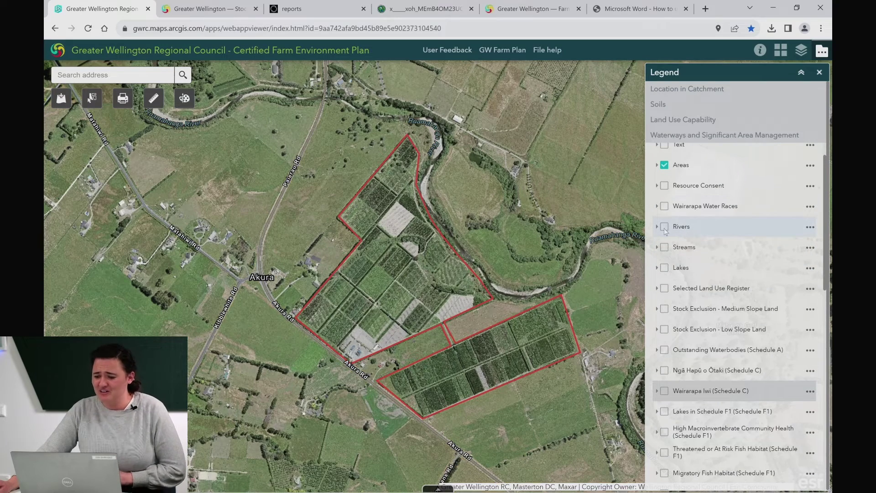
pyautogui.click(664, 227)
pyautogui.click(664, 247)
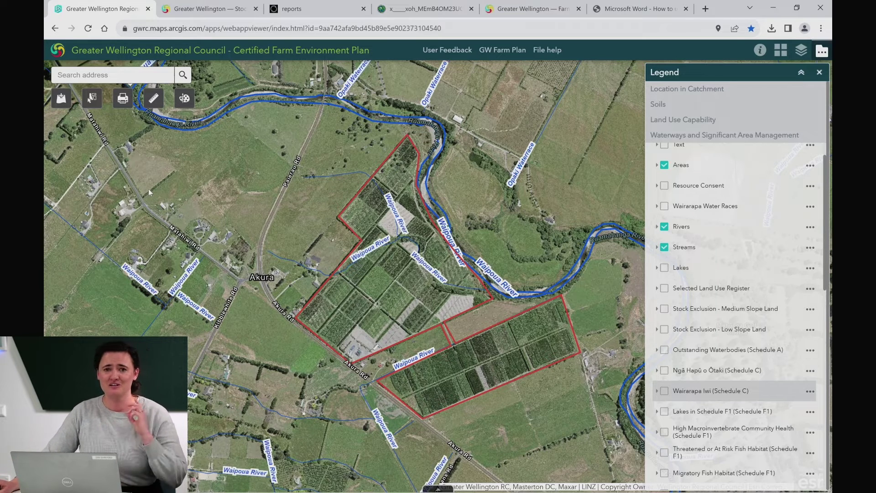
# Step: Open the Draw widget from the map toolbar
pyautogui.click(185, 99)
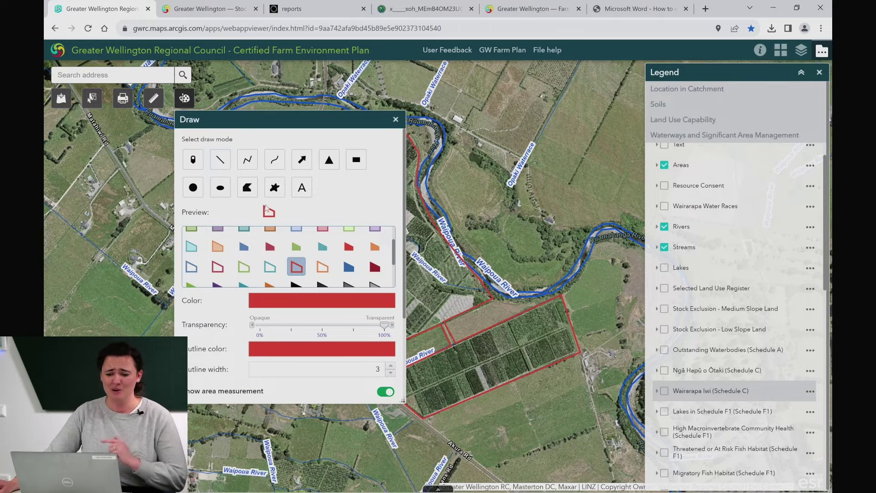
# Step: Set the Draw tool to a purple polyline showing length measurements in Meters
pyautogui.click(250, 162)
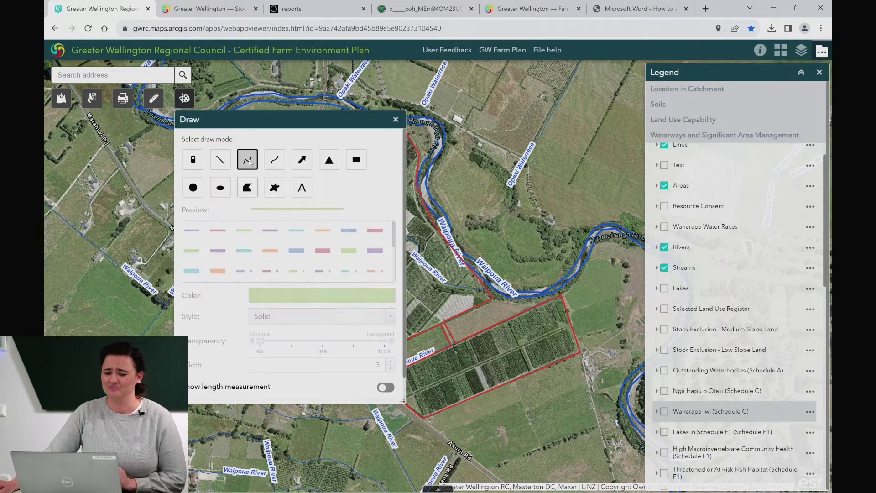
pyautogui.click(269, 232)
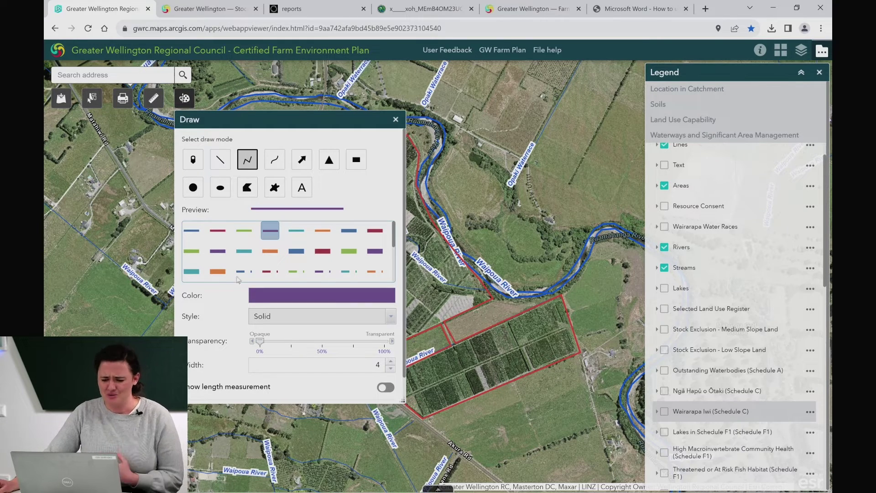
pyautogui.scroll(-1, 218, 329)
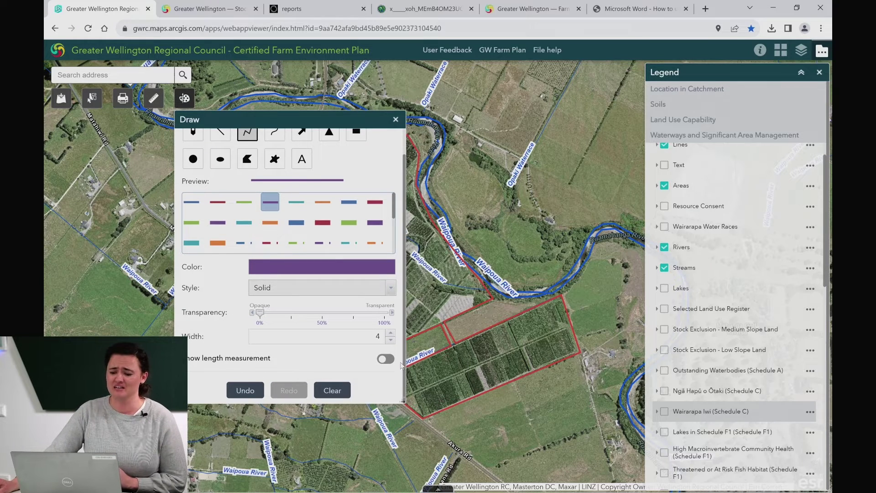
pyautogui.click(386, 359)
pyautogui.scroll(-2, 390, 346)
pyautogui.click(385, 316)
pyautogui.click(345, 337)
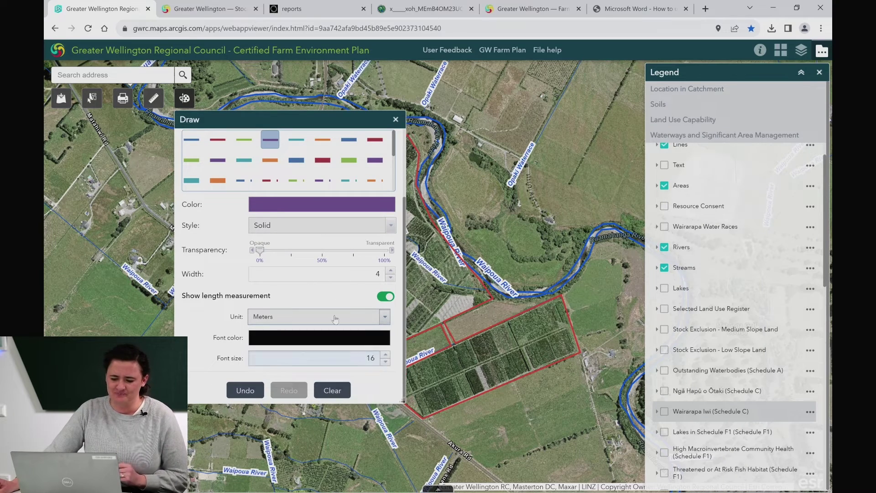
# Step: Move the drawing panel aside and bring the river stretch inside the farm into view
pyautogui.moveTo(305, 120)
pyautogui.mouseDown()
pyautogui.moveTo(359, 163)
pyautogui.moveTo(596, 181)
pyautogui.moveTo(723, 138)
pyautogui.moveTo(698, 125)
pyautogui.mouseUp()
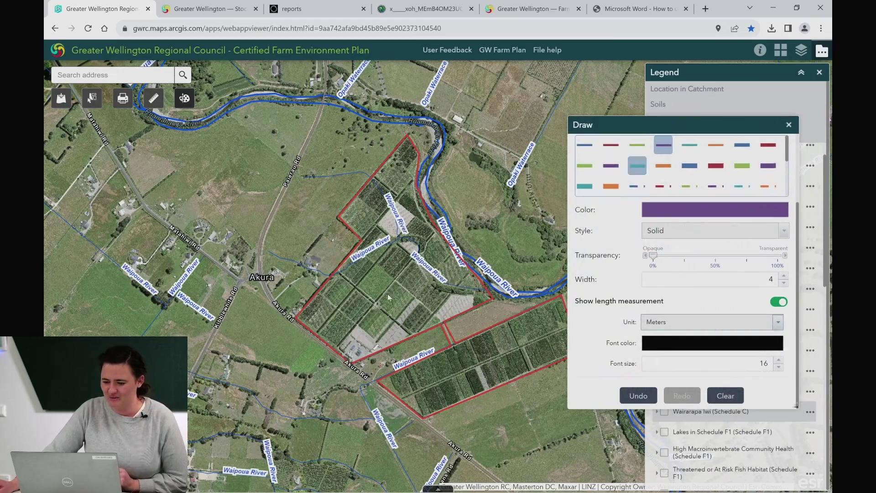
pyautogui.scroll(2, 400, 292)
pyautogui.moveTo(401, 295); pyautogui.dragTo(274, 253)
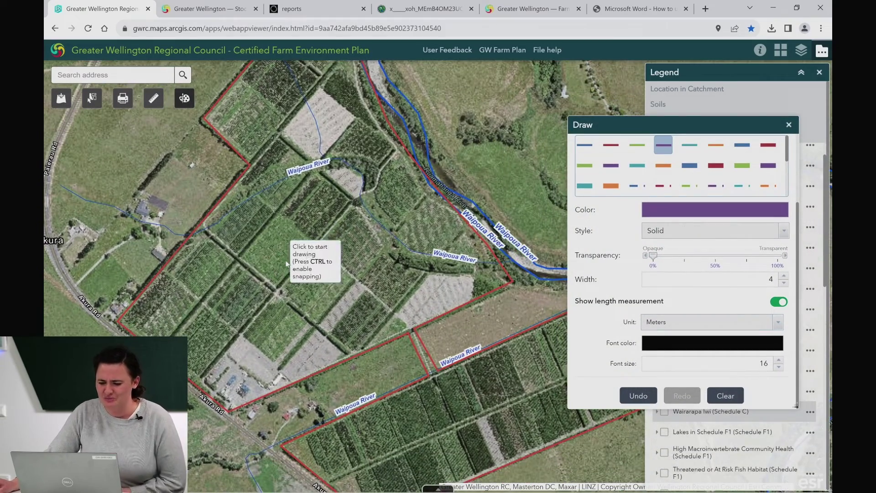
# Step: Trace the first purple line along the Waipoua River from its farm entry east to the boundary
pyautogui.click(187, 236)
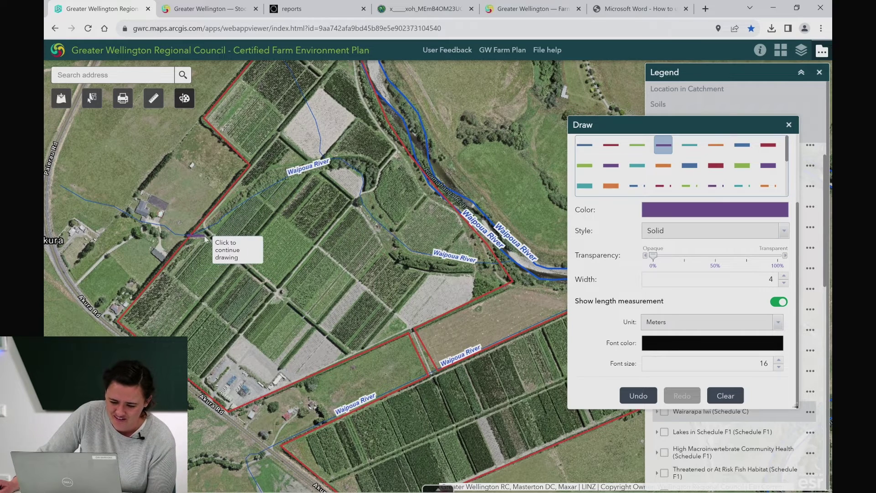
pyautogui.click(208, 235)
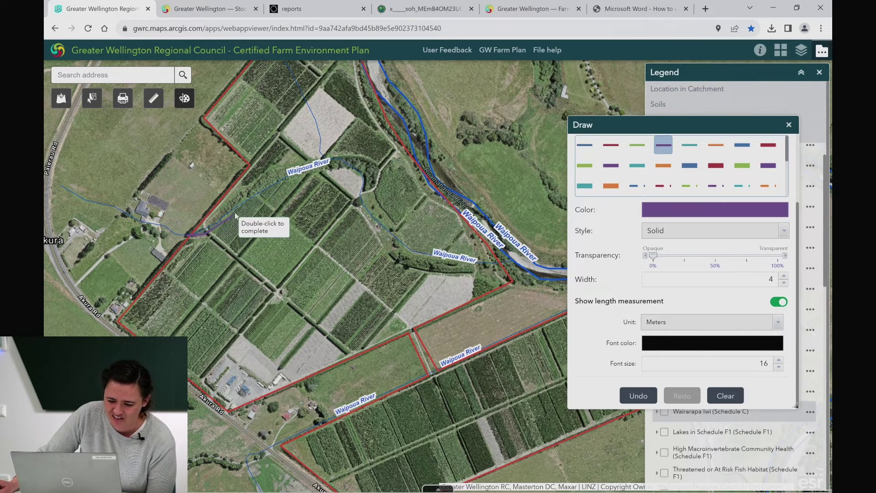
pyautogui.click(241, 208)
pyautogui.click(273, 186)
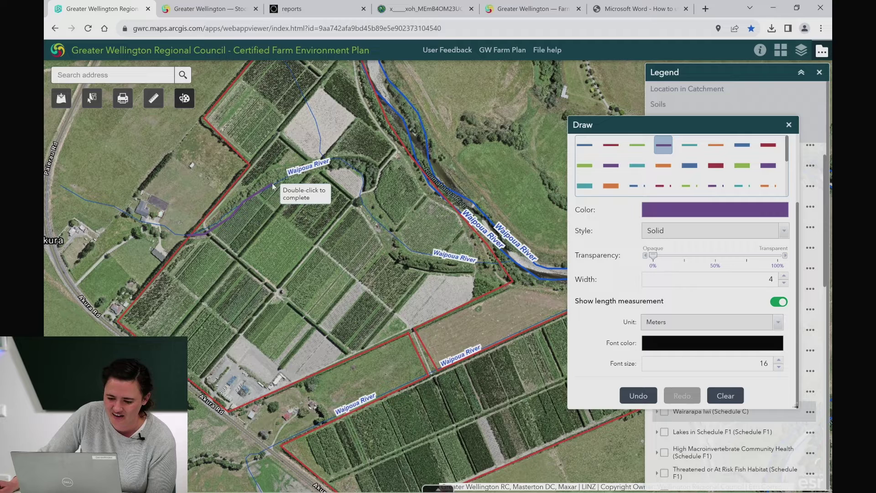
pyautogui.click(353, 165)
pyautogui.click(363, 181)
pyautogui.click(362, 207)
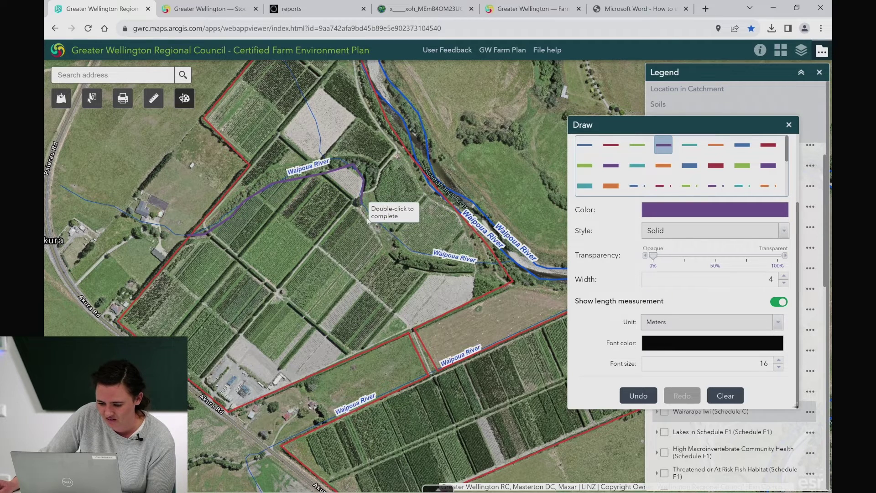
pyautogui.click(399, 265)
pyautogui.click(454, 274)
pyautogui.click(478, 268)
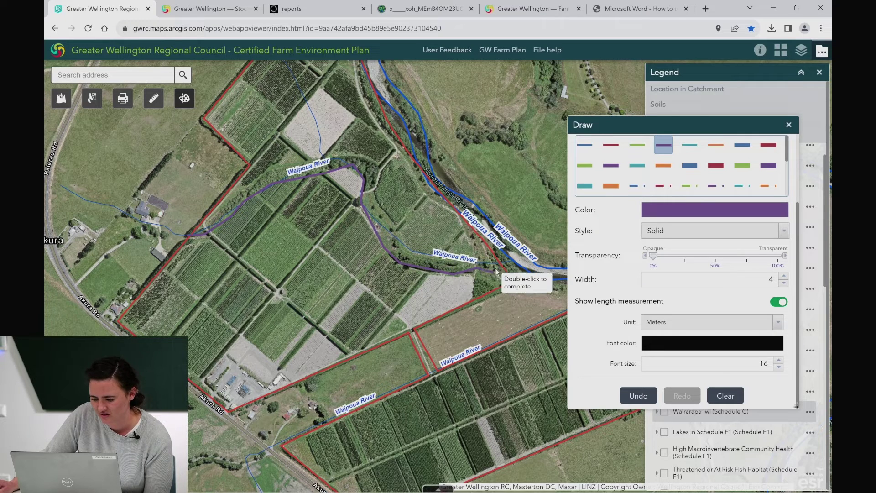
pyautogui.doubleClick(500, 270)
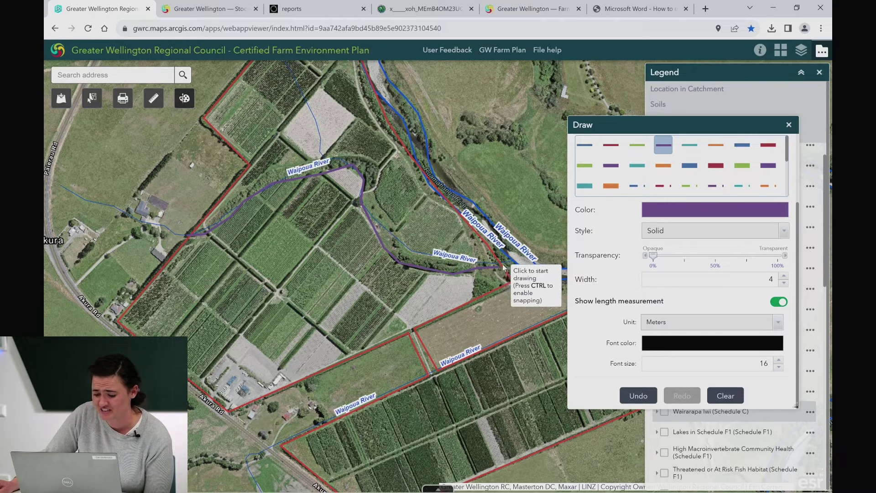
# Step: Trace a second purple line back westward along the opposite riverbank around the bend
pyautogui.click(491, 252)
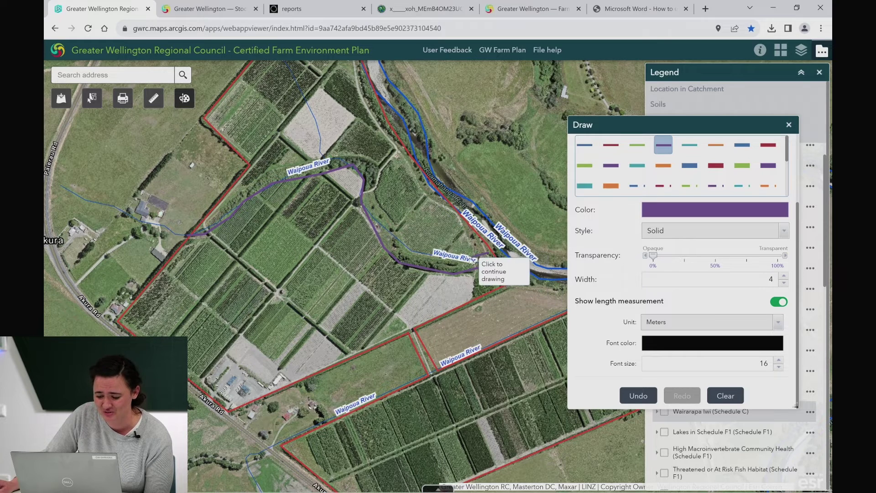
pyautogui.click(410, 252)
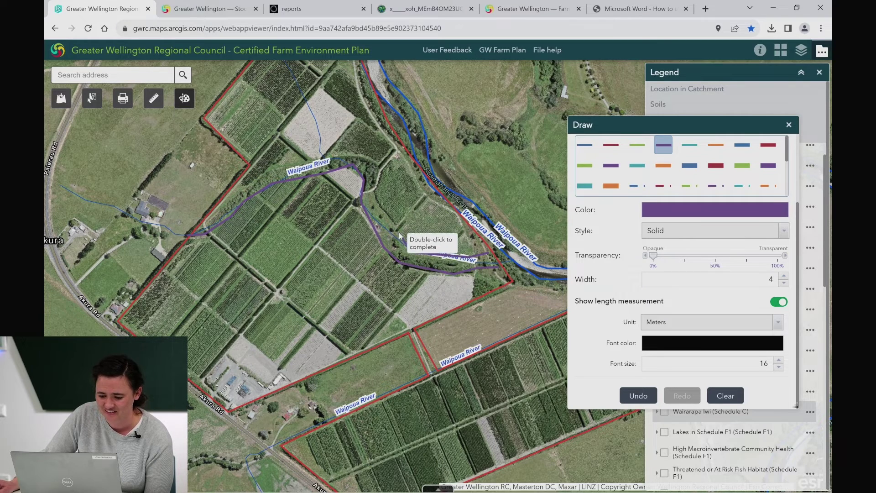
pyautogui.click(379, 197)
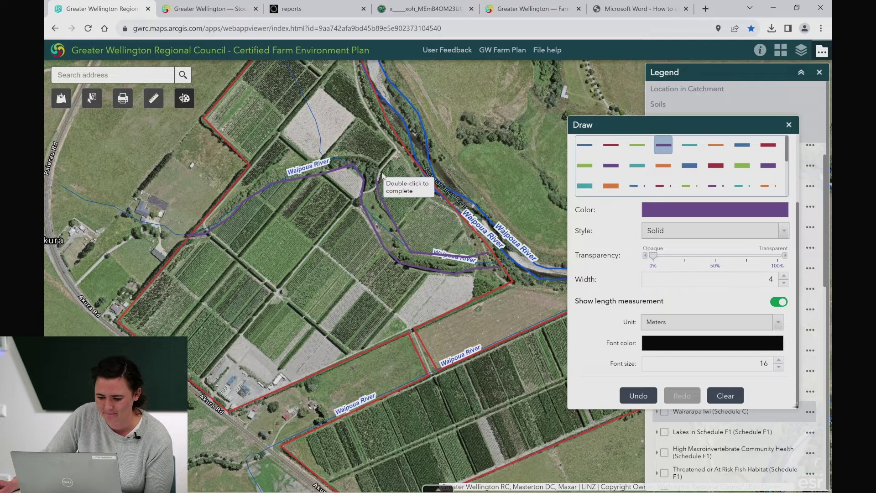
pyautogui.click(374, 155)
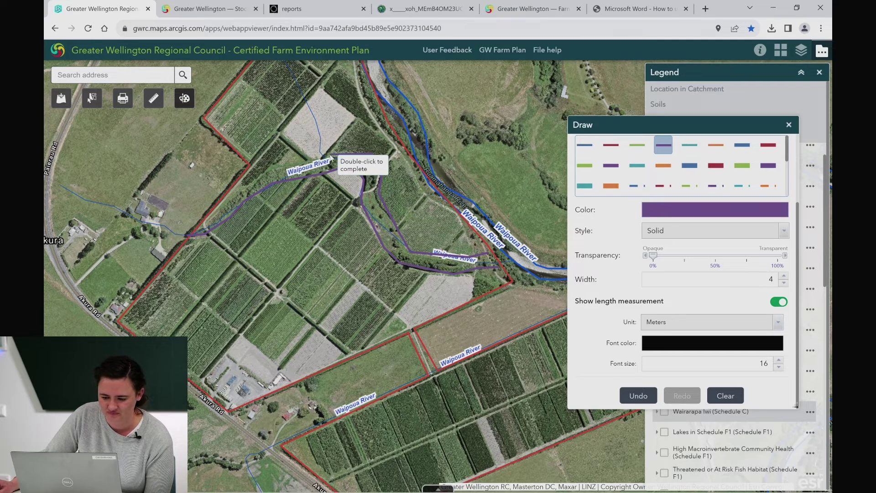
pyautogui.doubleClick(223, 205)
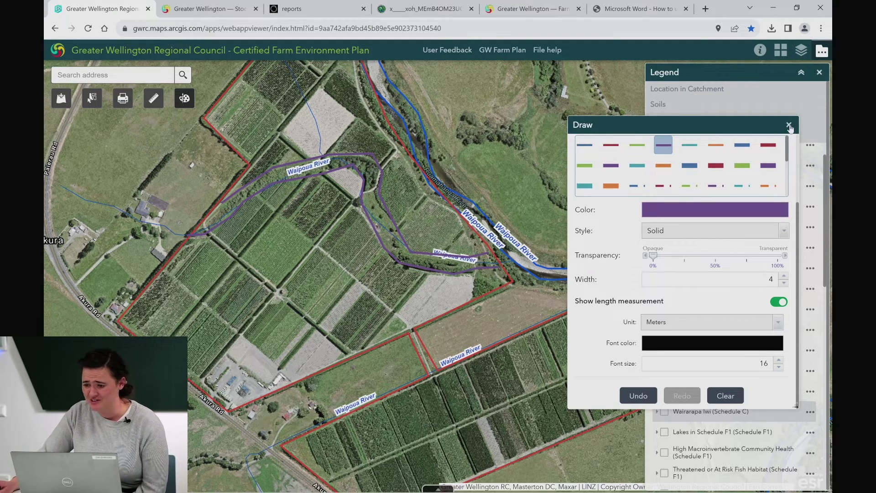
# Step: Move the Draw panel aside and turn on the Text layer to show length labels
pyautogui.moveTo(759, 123)
pyautogui.mouseDown()
pyautogui.moveTo(290, 196)
pyautogui.moveTo(293, 223)
pyautogui.mouseUp()
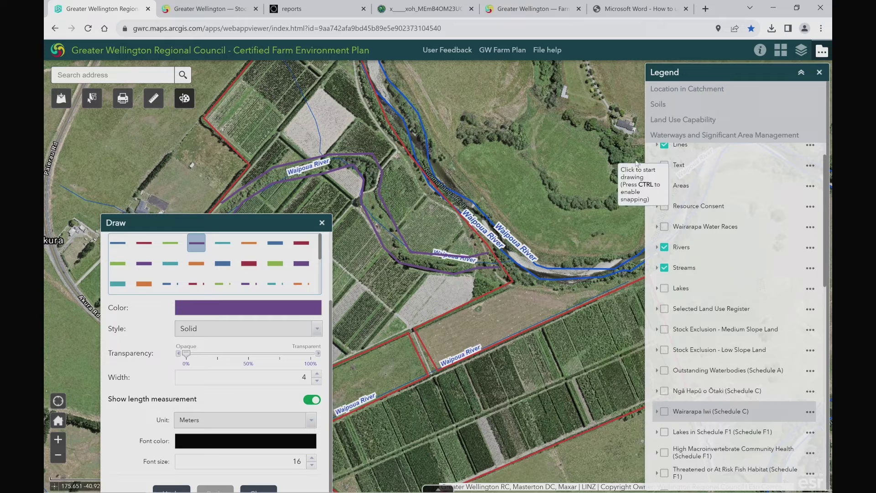
pyautogui.click(664, 166)
pyautogui.moveTo(286, 228)
pyautogui.mouseDown()
pyautogui.moveTo(353, 233)
pyautogui.moveTo(651, 152)
pyautogui.moveTo(646, 143)
pyautogui.mouseUp()
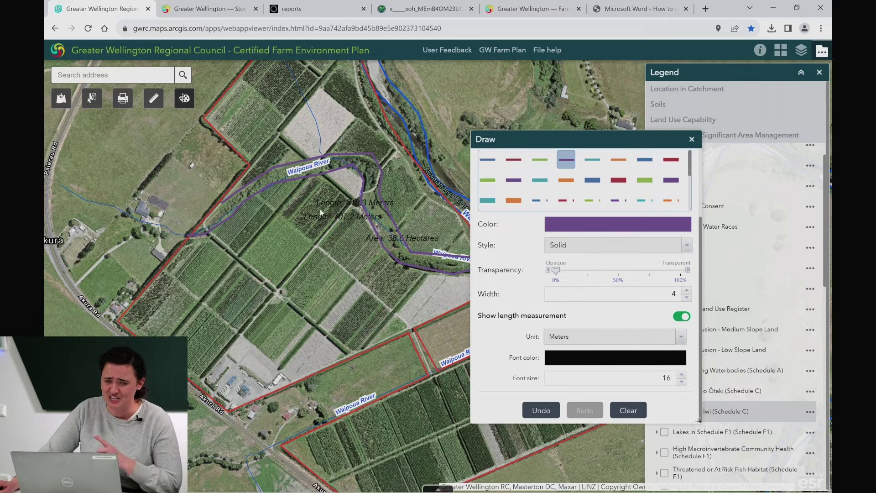
# Step: Set the label font colour to light grey #c0c0c0 and close the drawing tools
pyautogui.click(635, 356)
pyautogui.moveTo(557, 457); pyautogui.dragTo(556, 400)
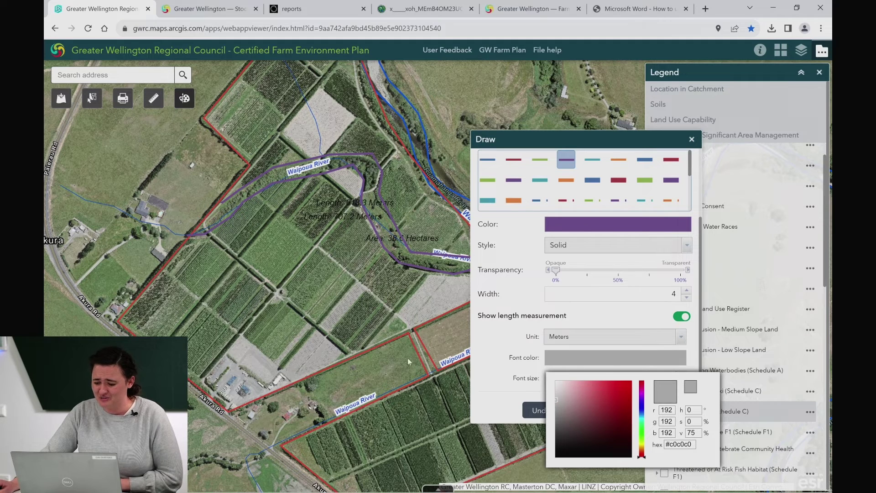
pyautogui.click(512, 339)
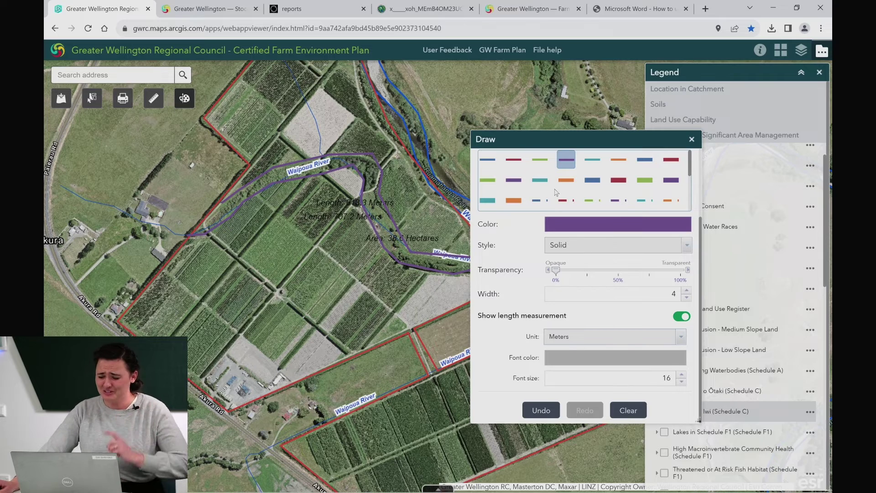
pyautogui.click(691, 140)
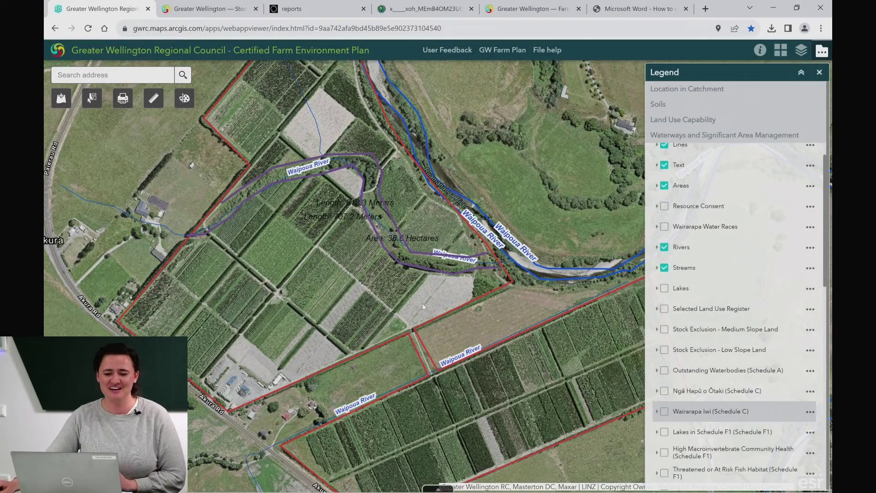
pyautogui.click(61, 99)
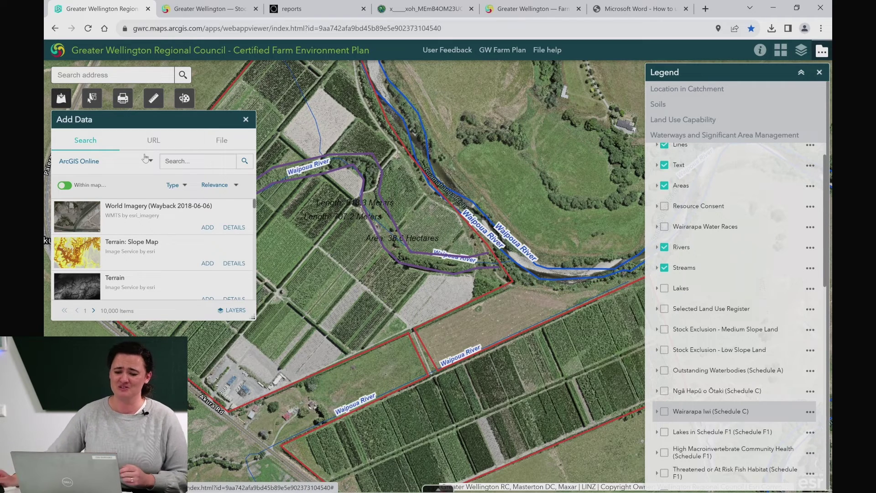
# Step: Review the Add Data URL and File options, then close Add Data and the Legend
pyautogui.click(153, 139)
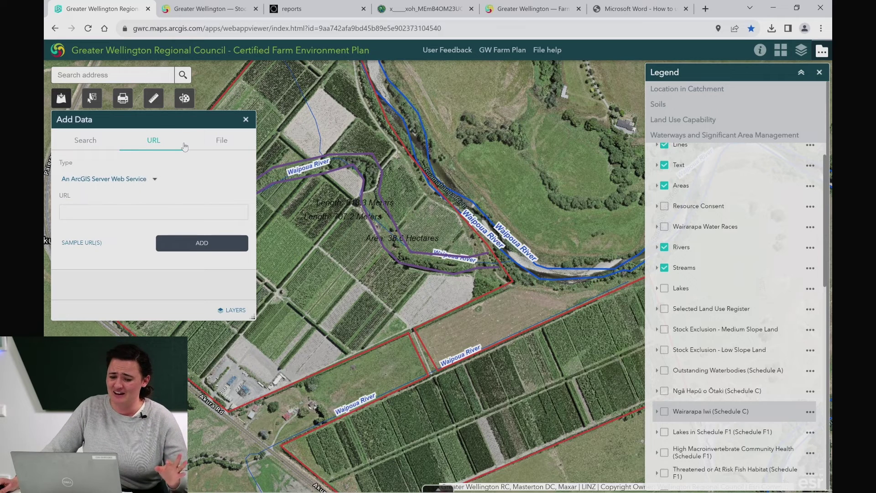
pyautogui.click(220, 144)
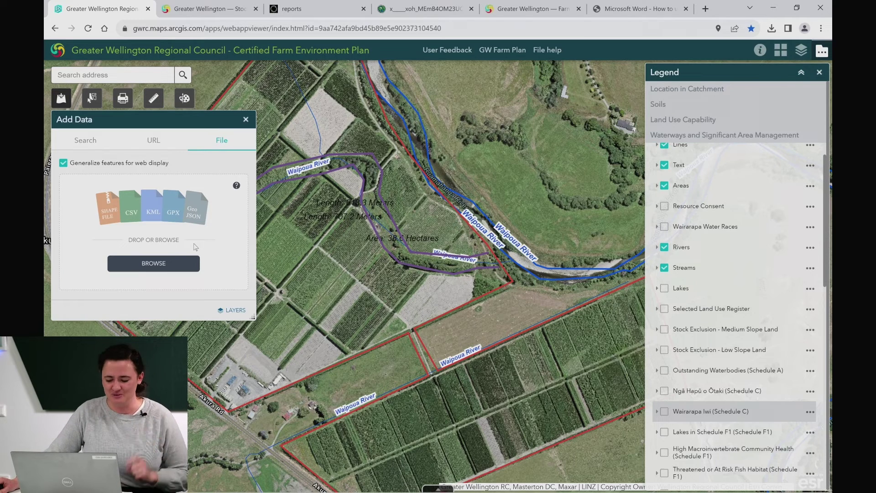
pyautogui.click(245, 119)
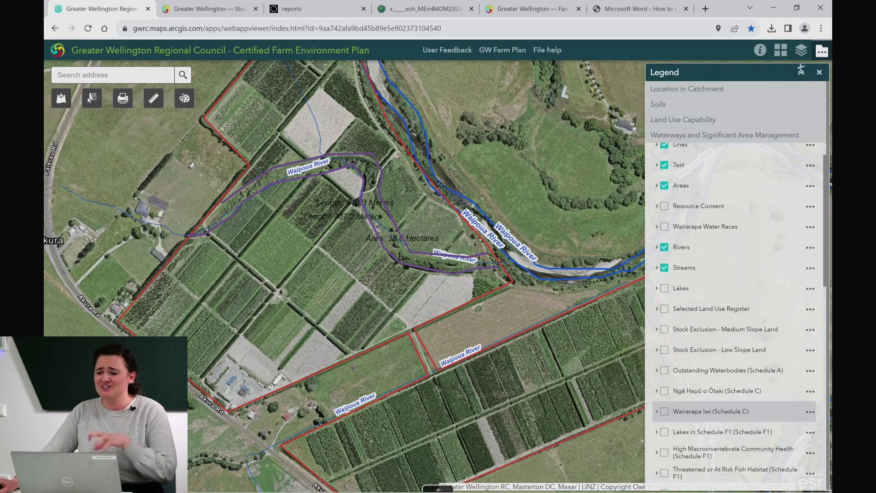
pyautogui.click(822, 50)
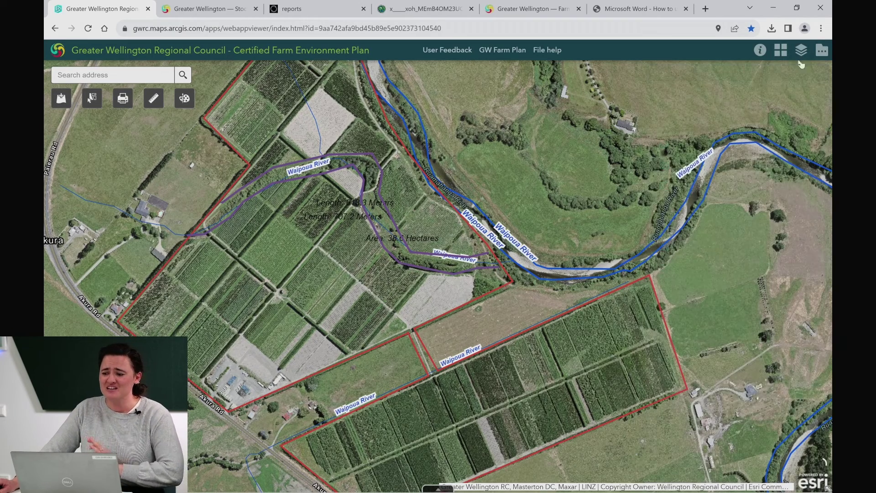
# Step: Browse the basemap gallery and Farm Environment Plan legend, then show the legend's layer list
pyautogui.click(781, 51)
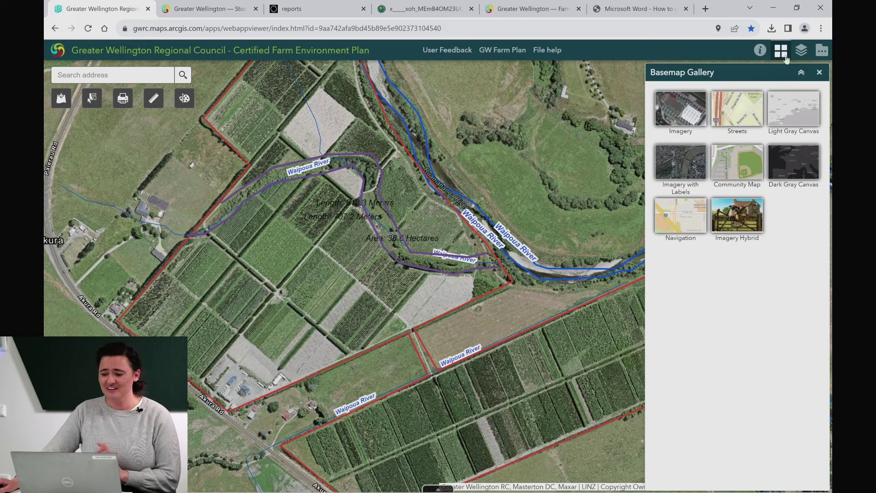
pyautogui.click(799, 50)
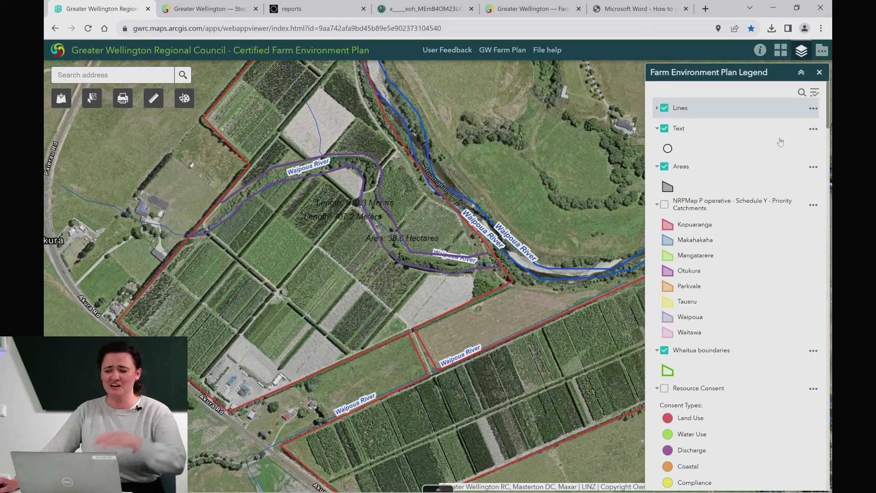
pyautogui.scroll(-15, 732, 303)
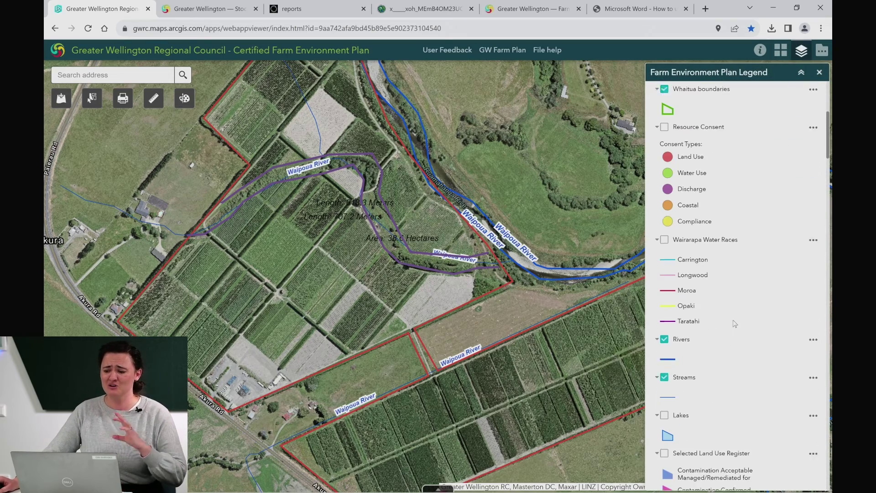
pyautogui.scroll(-12, 721, 306)
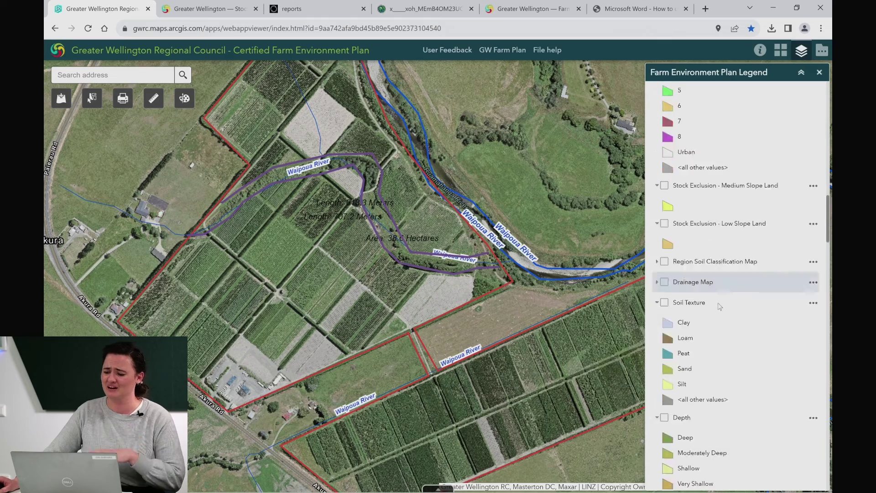
pyautogui.scroll(15, 717, 315)
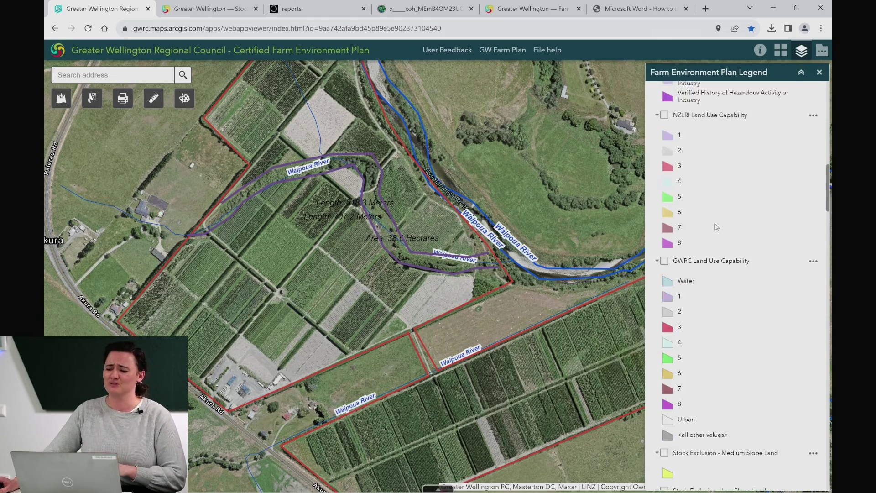
pyautogui.click(823, 50)
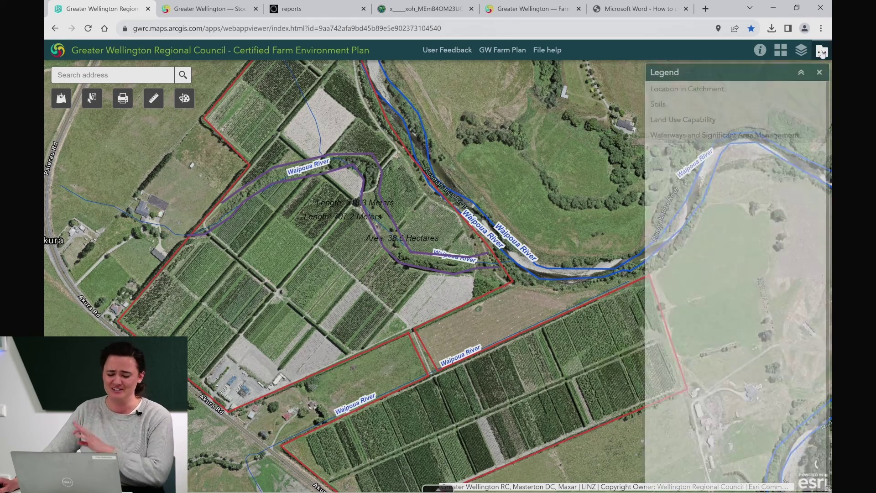